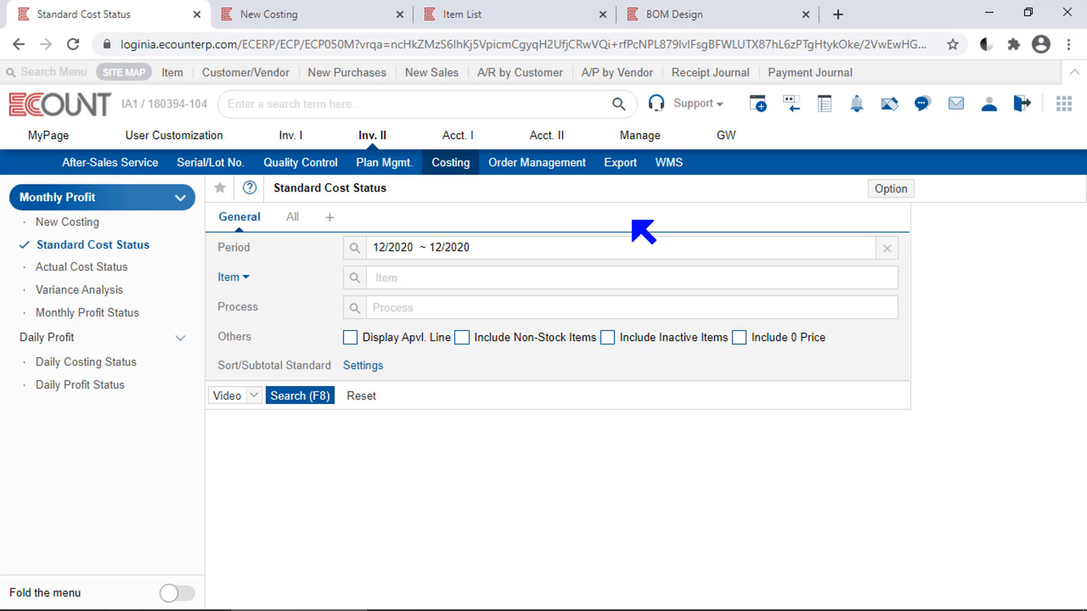
Run the Standard Cost Status report for the 12/2020 ~ 12/2020 costing period
{"action": "left_click", "coordinate": [352, 19]}
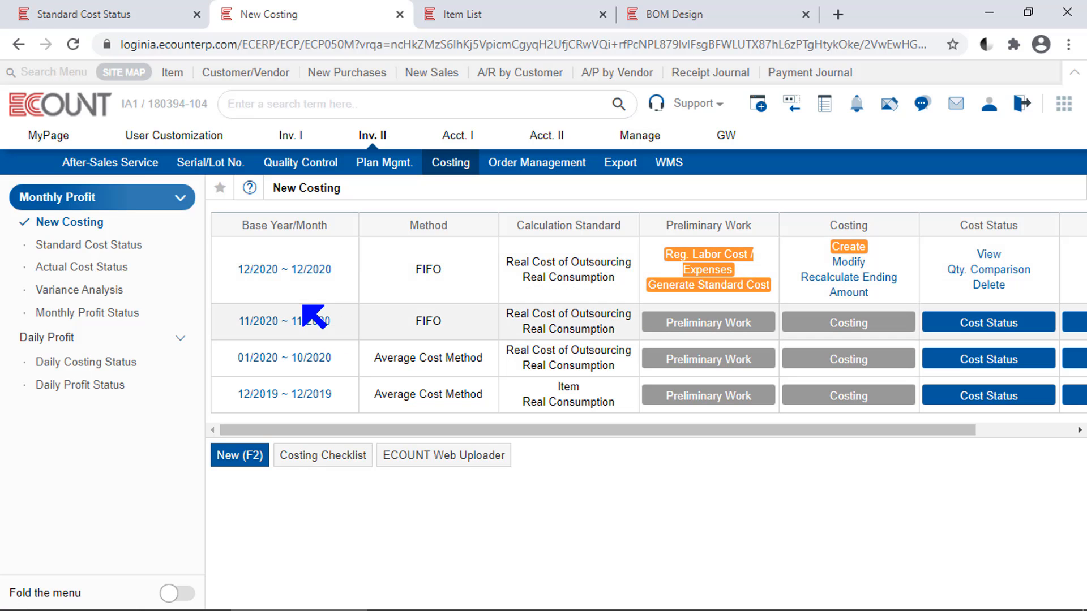
{"action": "left_click", "coordinate": [164, 6]}
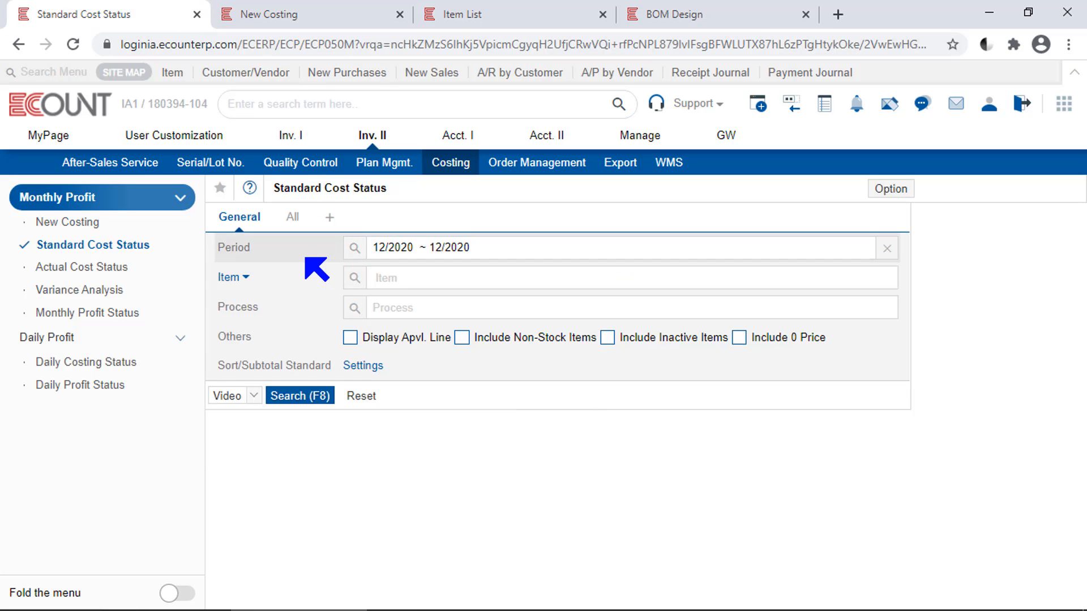
{"action": "left_click", "coordinate": [355, 249]}
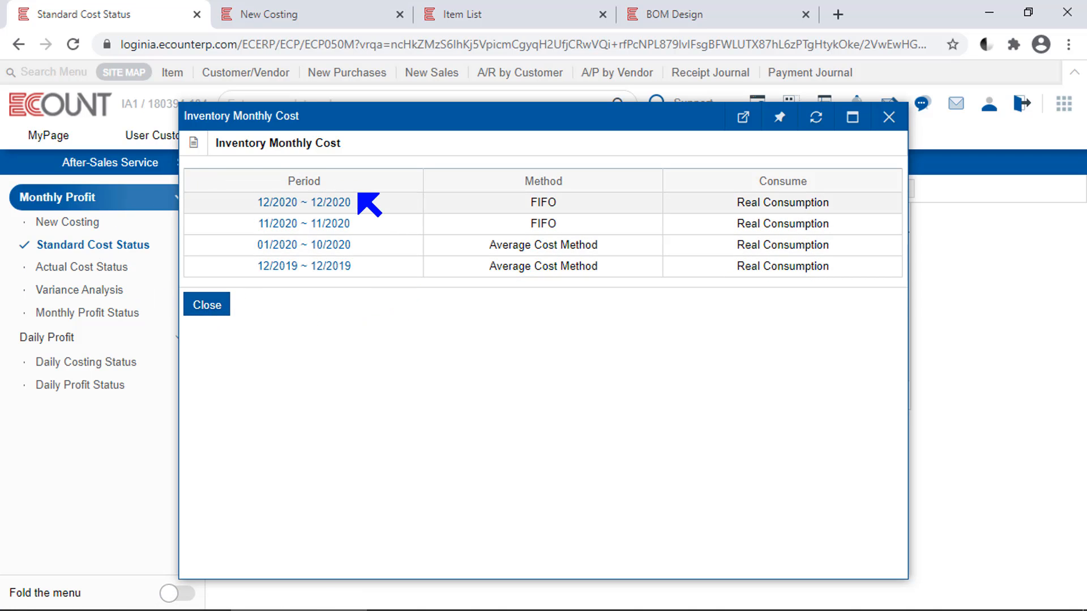
{"action": "left_click", "coordinate": [339, 210]}
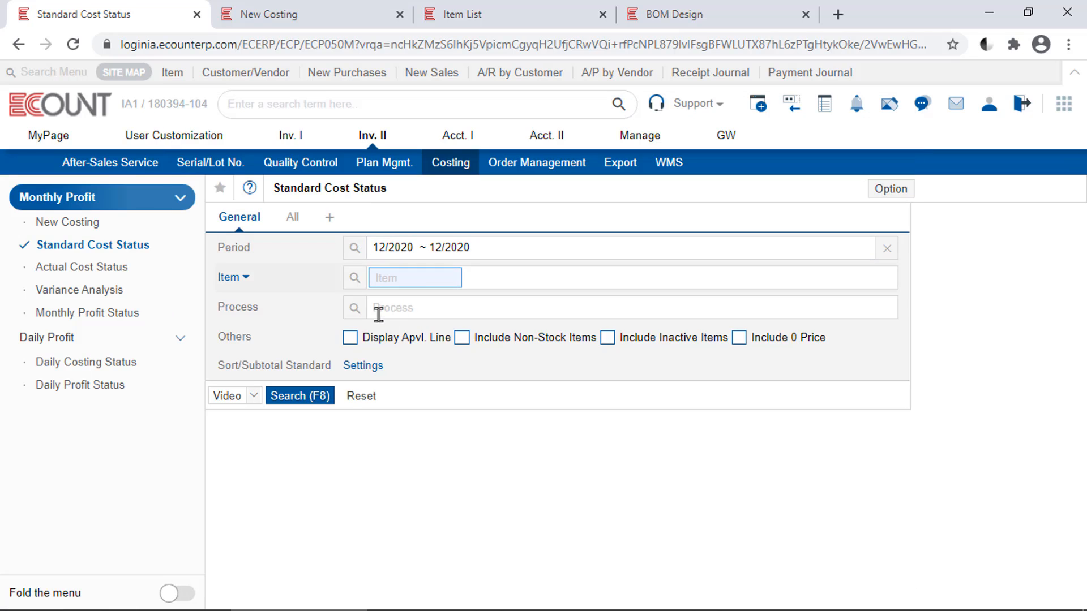
{"action": "left_click", "coordinate": [315, 400]}
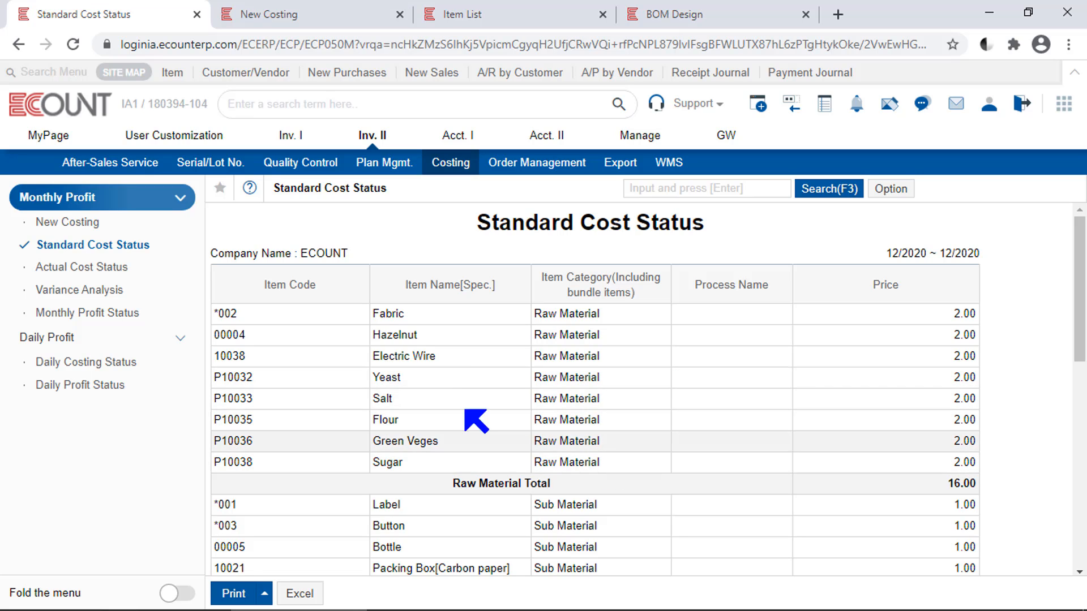
Review the report's standard prices by item category, from raw materials down to bundle merchandise
{"action": "scroll", "coordinate": [655, 399], "scroll_direction": "down", "scroll_amount": 7}
{"action": "scroll", "coordinate": [655, 399], "scroll_direction": "up", "scroll_amount": 3}
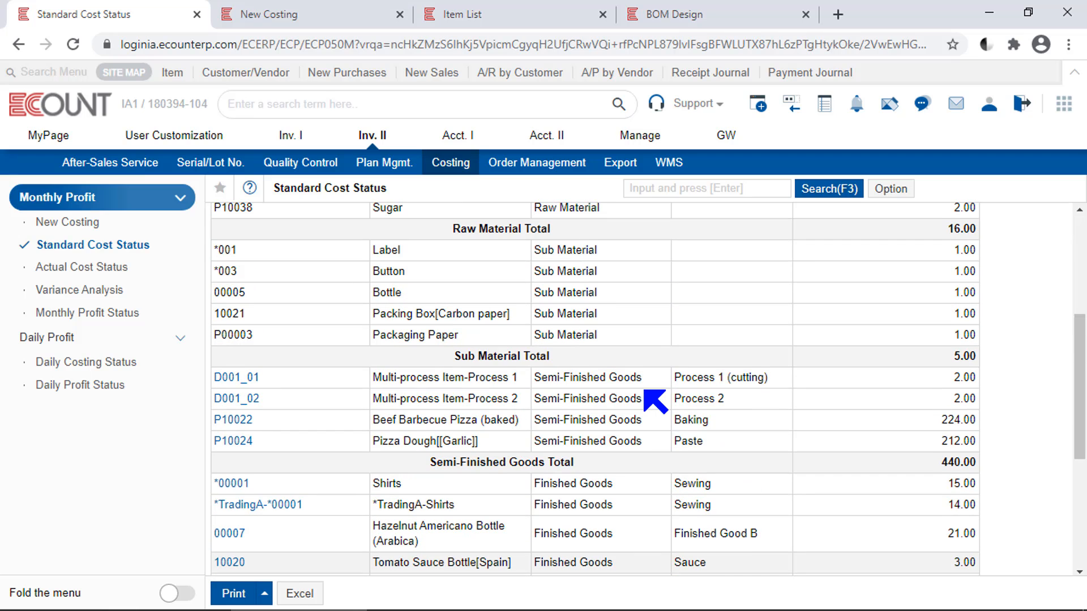
{"action": "scroll", "coordinate": [674, 490], "scroll_direction": "down", "scroll_amount": 4}
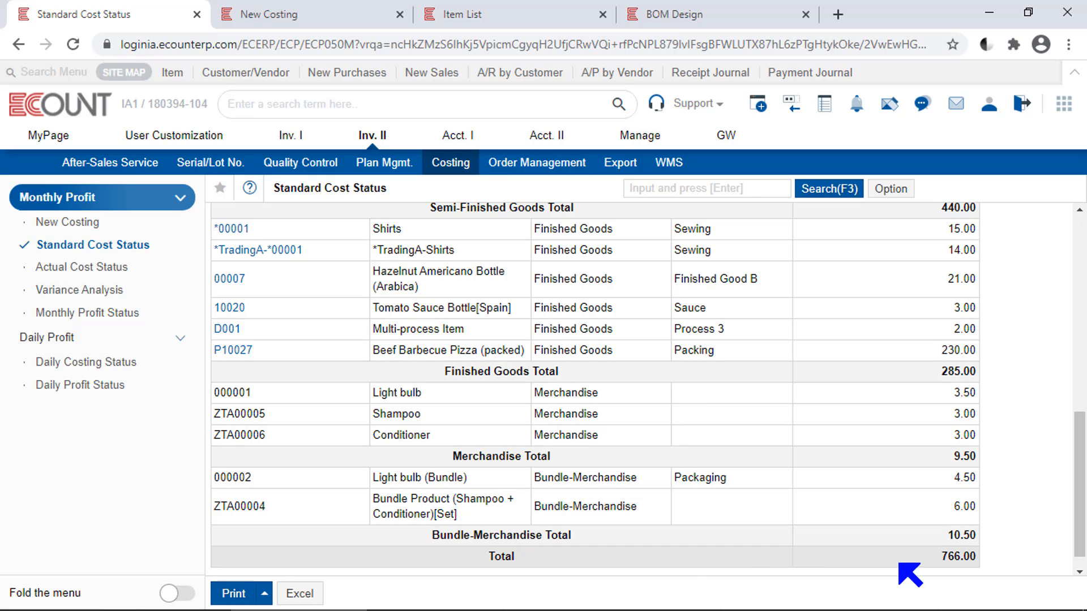
{"action": "left_click_drag", "start_coordinate": [1079, 510], "coordinate": [1079, 289]}
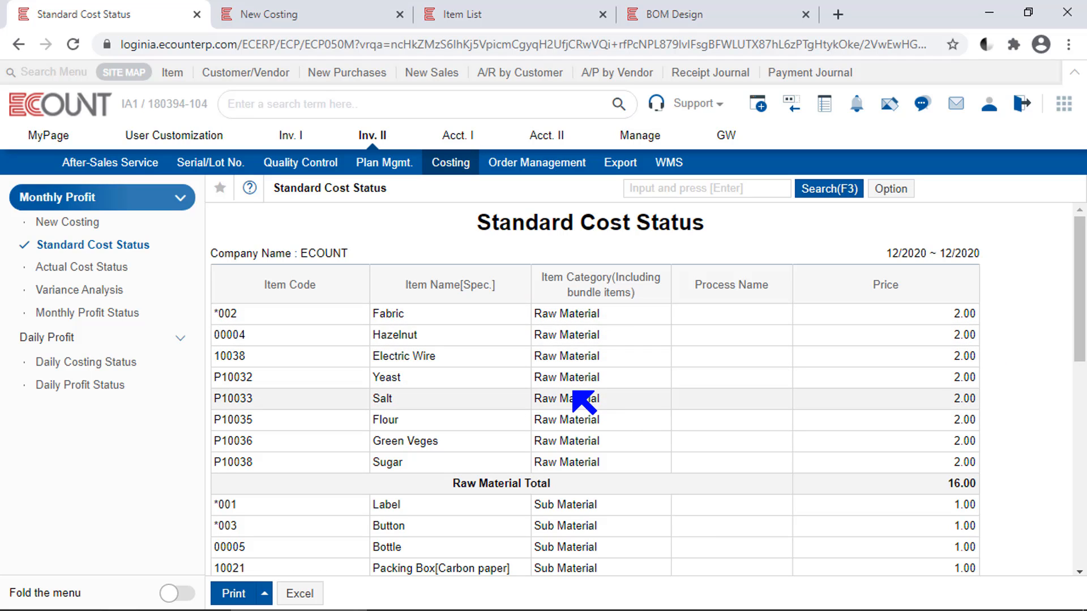
{"action": "left_click_drag", "start_coordinate": [459, 317], "coordinate": [369, 315]}
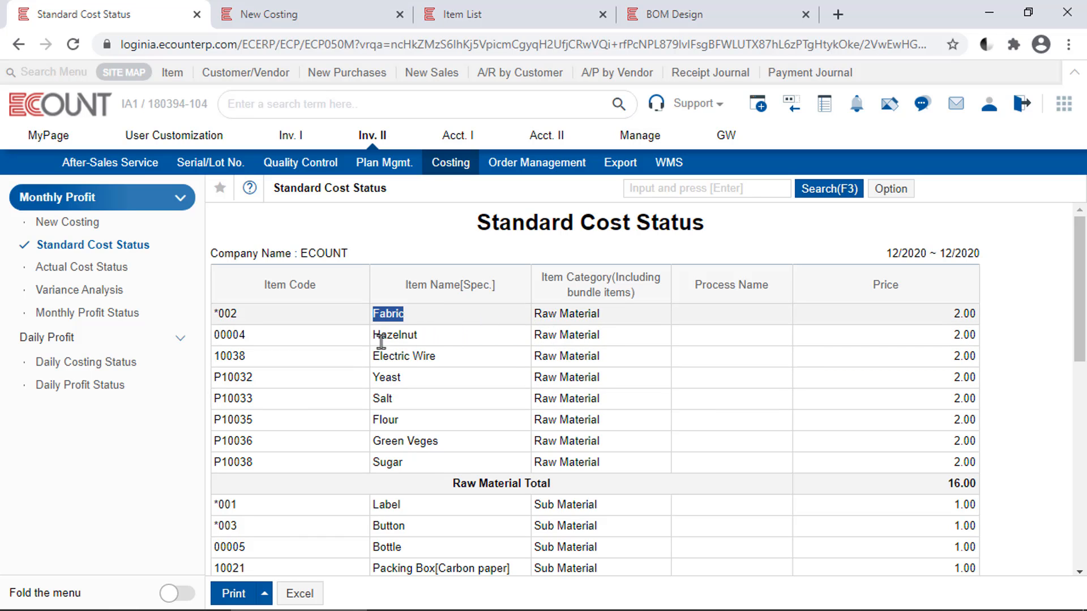
Open the Fabric item's cost settings to examine its standard material cost
{"action": "left_click", "coordinate": [486, 16]}
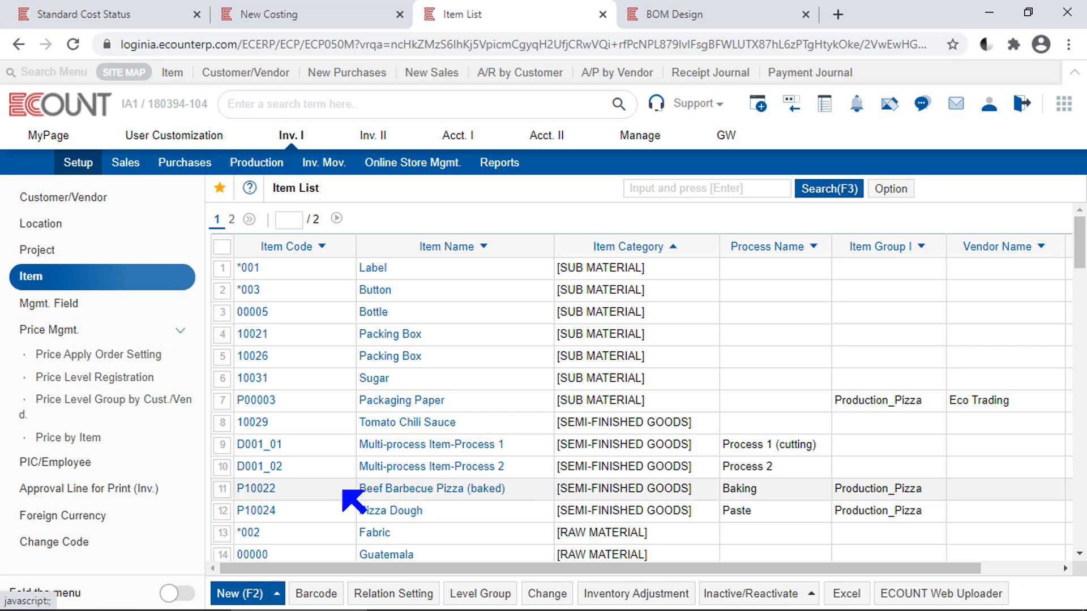
{"action": "left_click", "coordinate": [376, 534]}
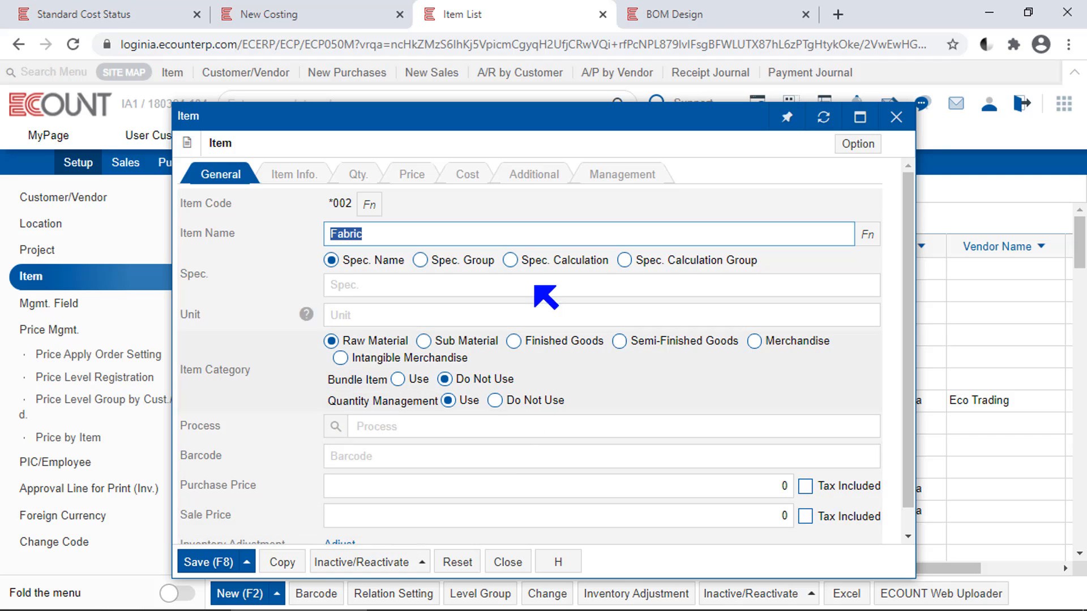
{"action": "left_click", "coordinate": [468, 174]}
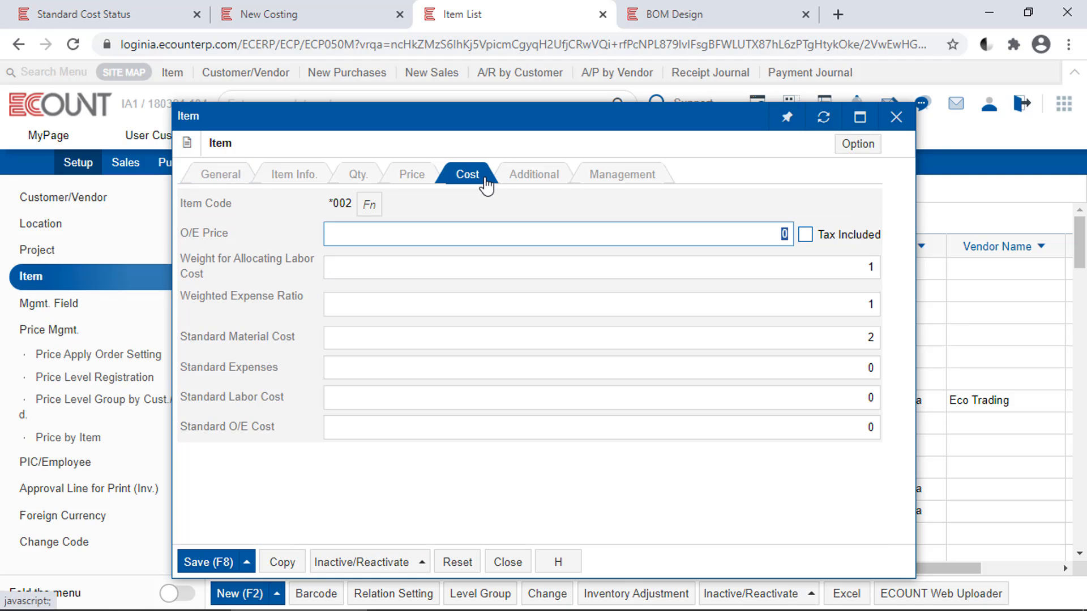
{"action": "mouse_move", "coordinate": [303, 343]}
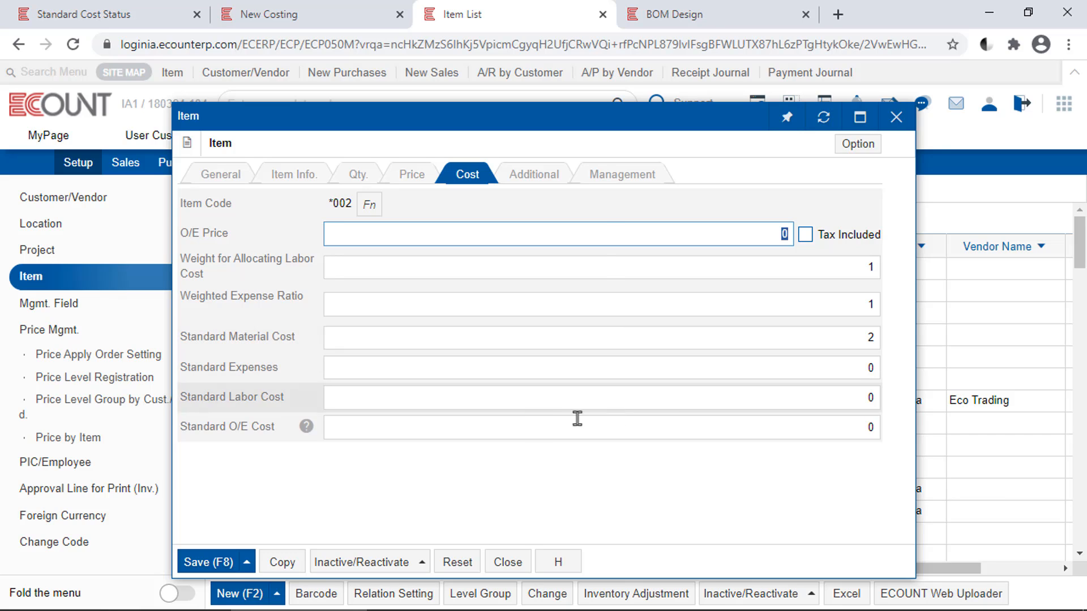
{"action": "left_click", "coordinate": [833, 345]}
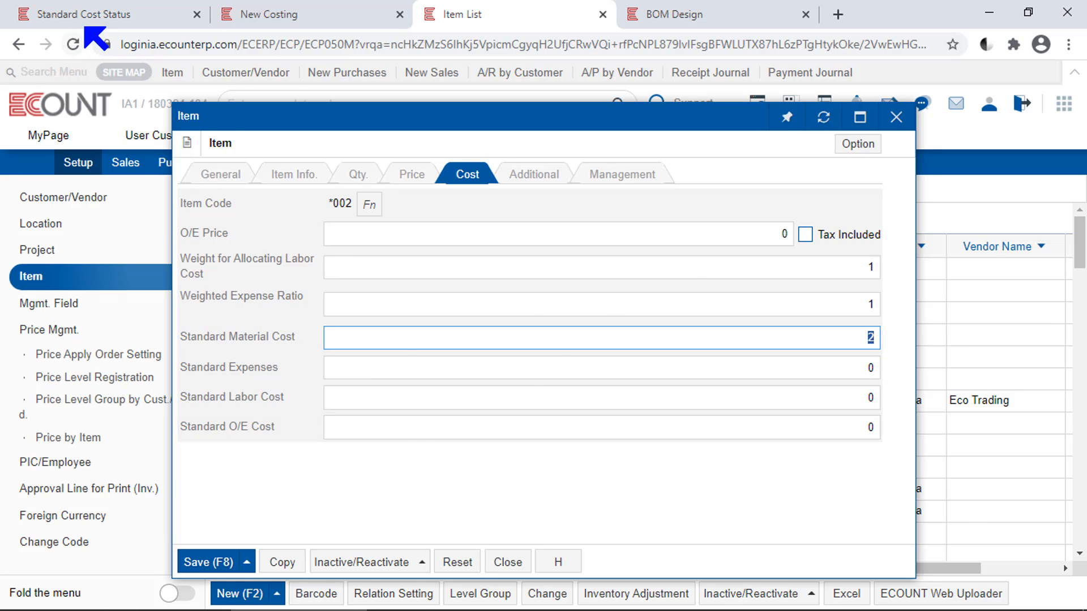
Compare Fabric's price in the report and examine the Beef Barbecue Pizza (baked) semi-finished goods price
{"action": "left_click", "coordinate": [92, 15]}
{"action": "left_click_drag", "start_coordinate": [953, 315], "coordinate": [975, 320]}
{"action": "left_click", "coordinate": [966, 314]}
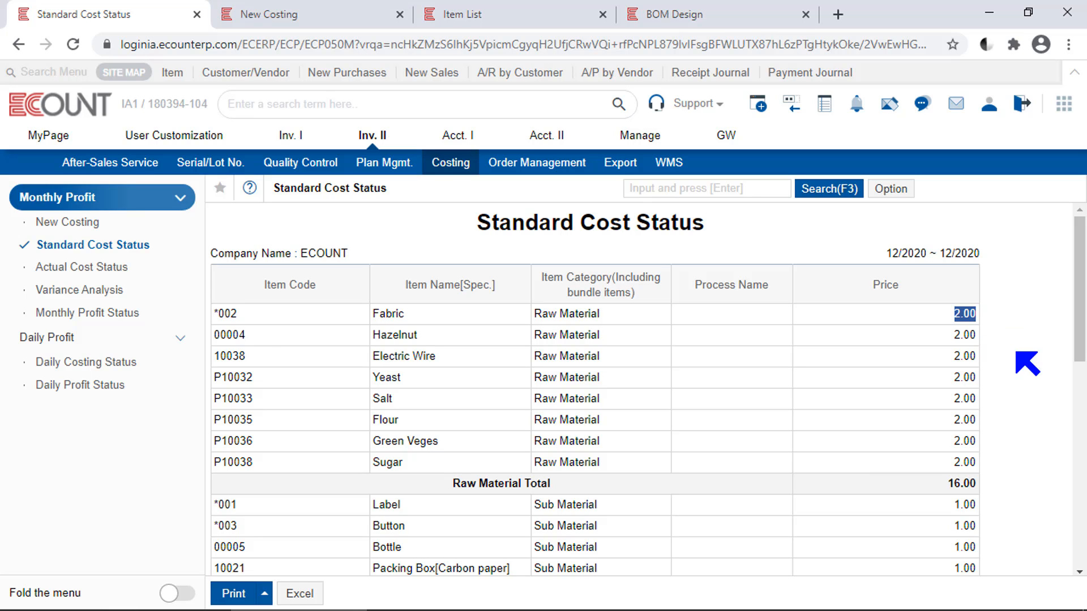
{"action": "scroll", "coordinate": [767, 497], "scroll_direction": "down", "scroll_amount": 5}
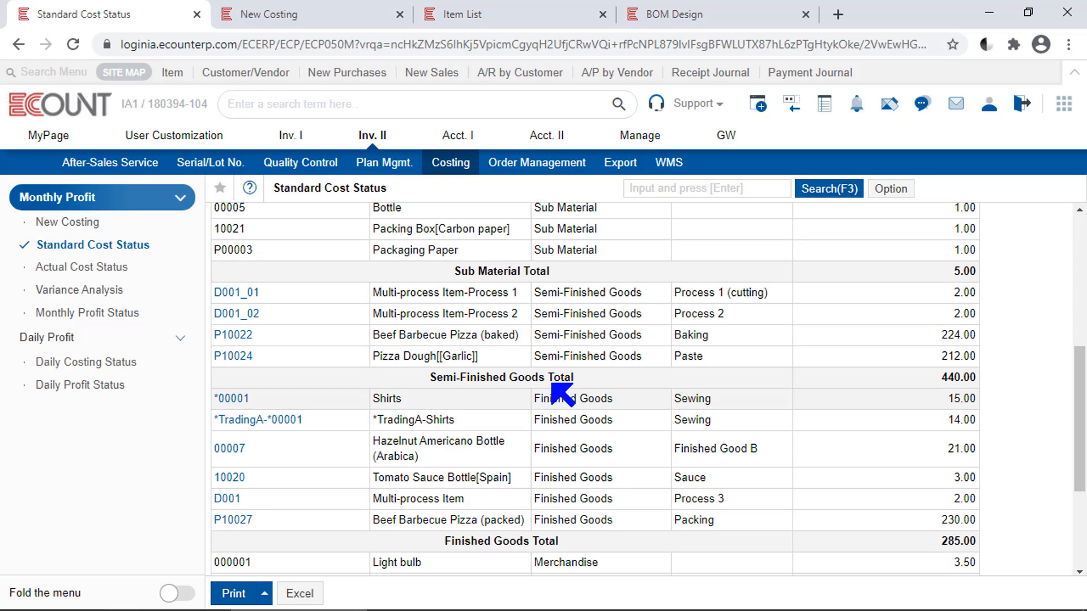
{"action": "left_click_drag", "start_coordinate": [571, 377], "coordinate": [415, 376]}
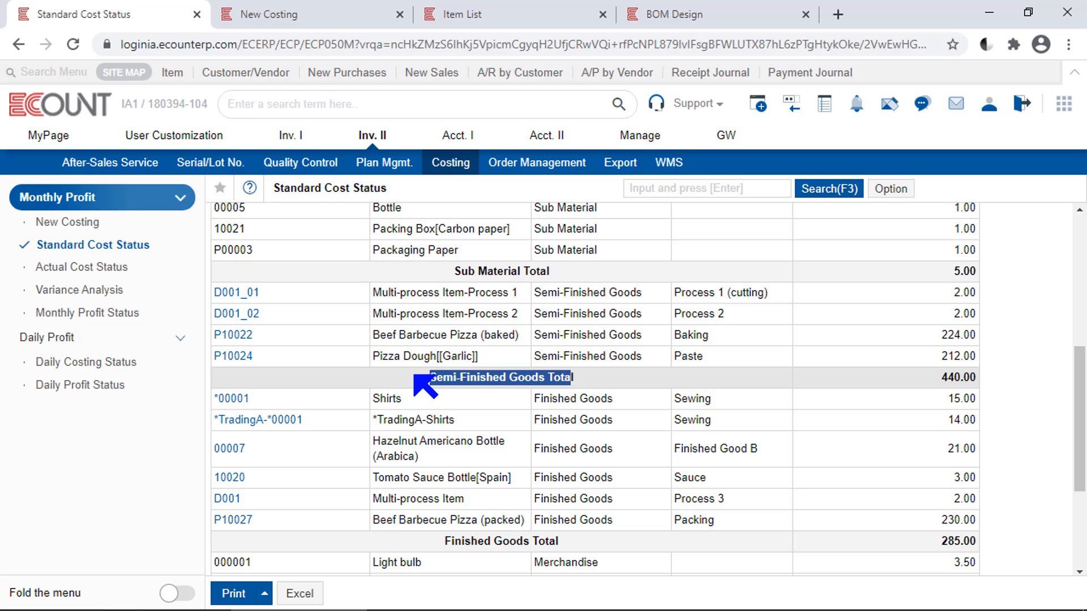
{"action": "left_click", "coordinate": [520, 346]}
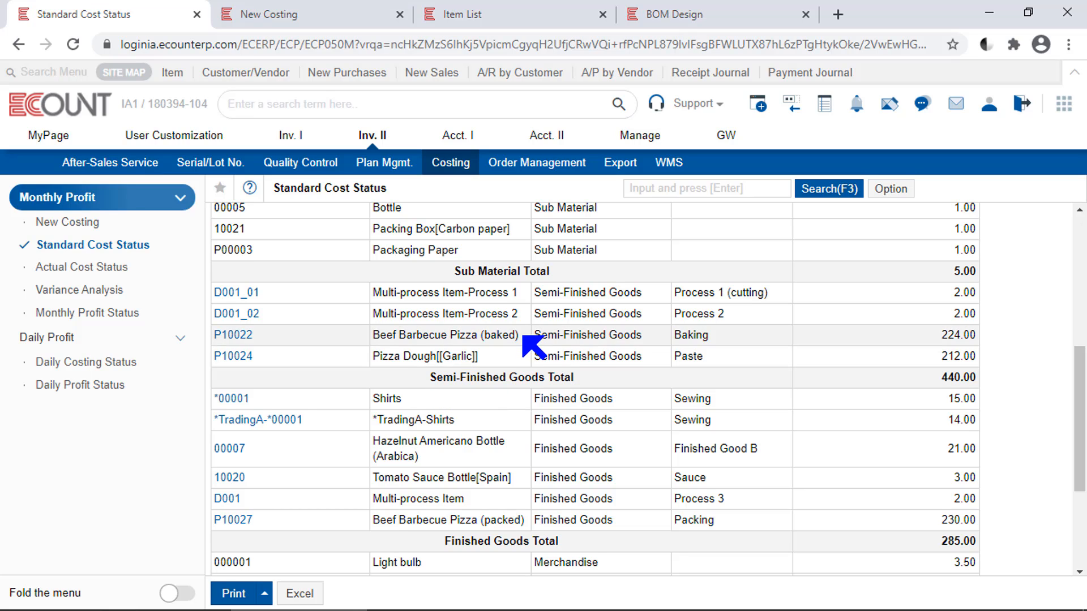
{"action": "left_click_drag", "start_coordinate": [522, 335], "coordinate": [368, 341]}
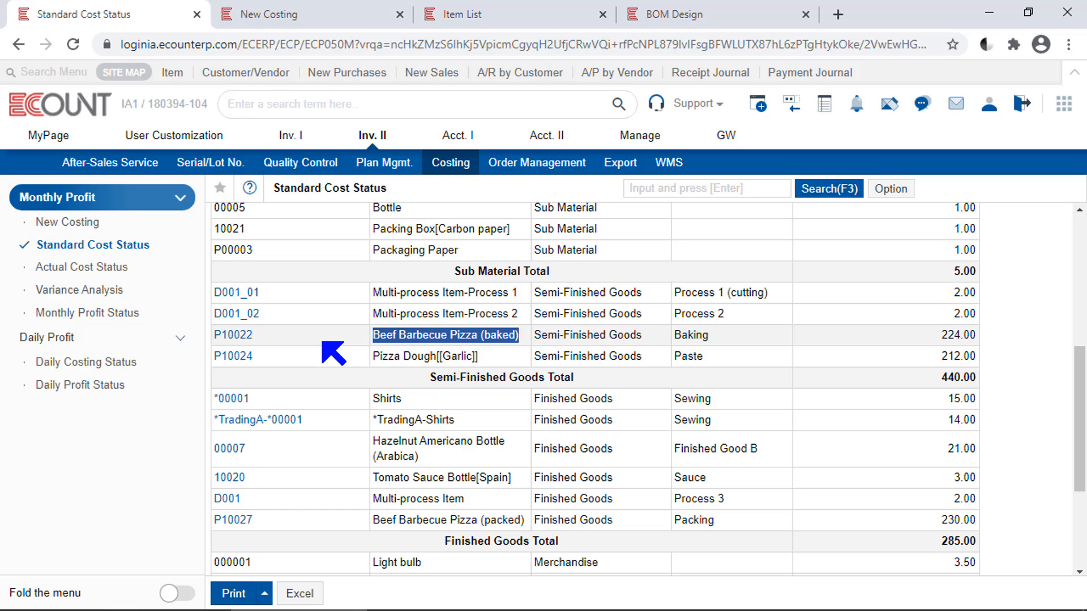
{"action": "left_click_drag", "start_coordinate": [941, 334], "coordinate": [972, 338]}
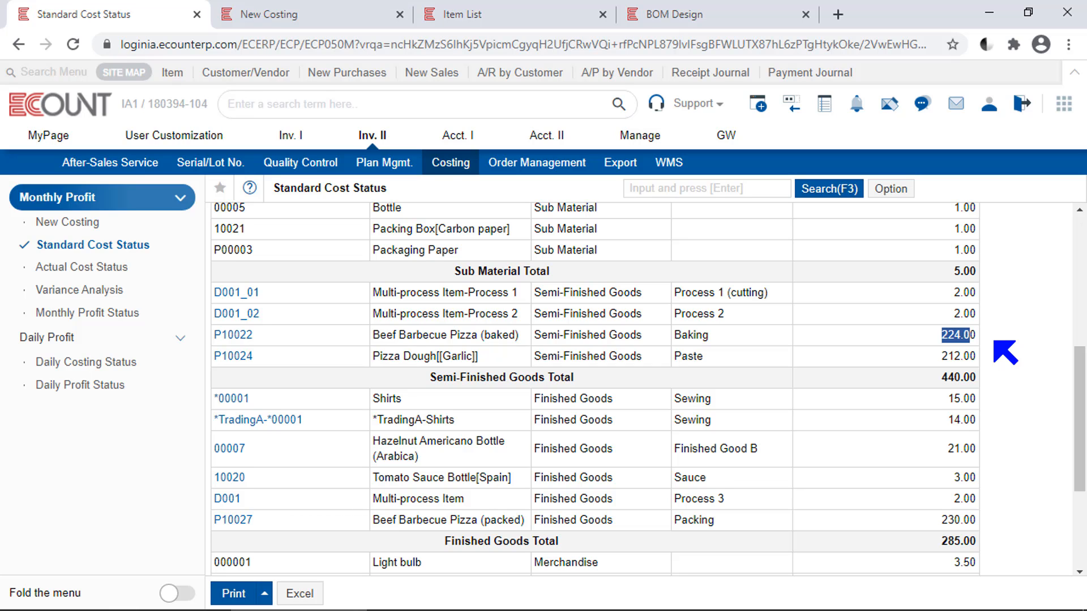
Open the BOM of the semi-finished item Beef Barbecue Pizza (baked) to examine its components
{"action": "left_click", "coordinate": [705, 16]}
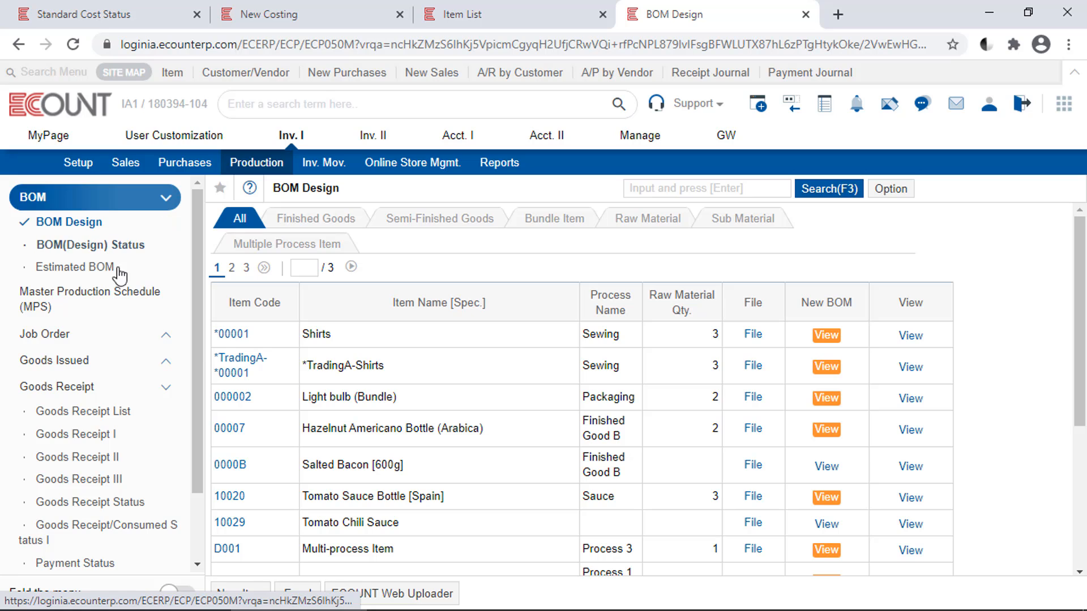
{"action": "left_click", "coordinate": [484, 224]}
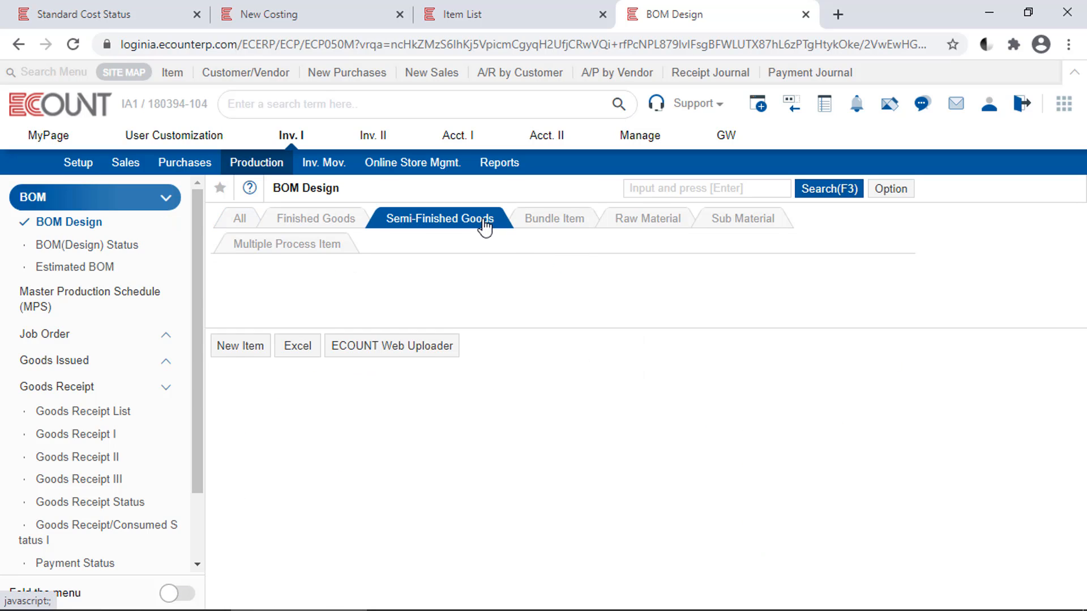
{"action": "left_click", "coordinate": [1010, 361]}
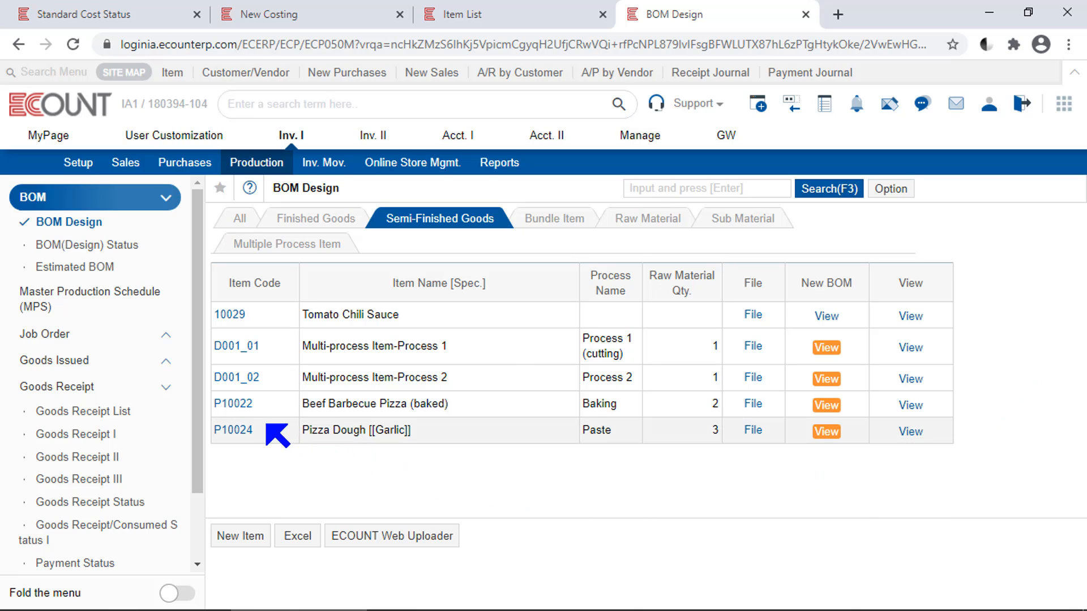
{"action": "left_click", "coordinate": [238, 411]}
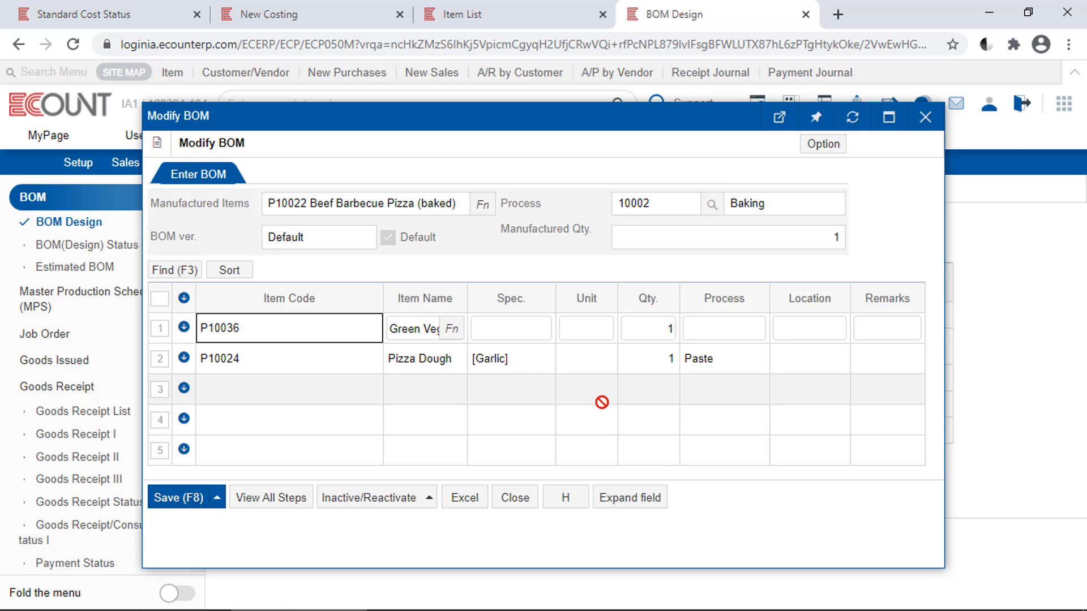
Close the Fabric item and open the cost settings of the Beef Barbecue Pizza (baked) item
{"action": "left_click", "coordinate": [474, 14]}
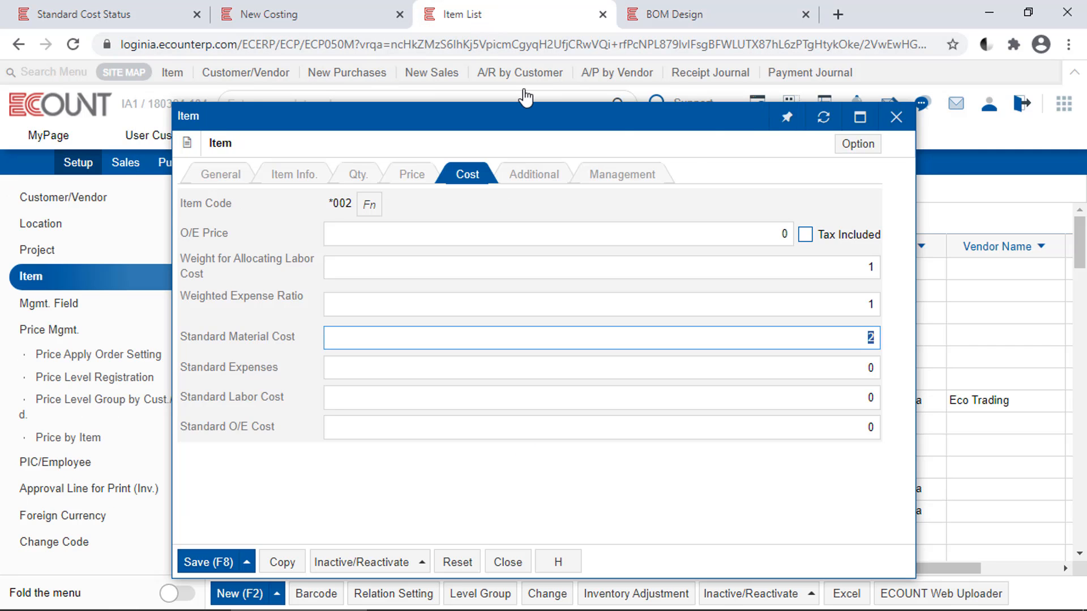
{"action": "left_click", "coordinate": [896, 117]}
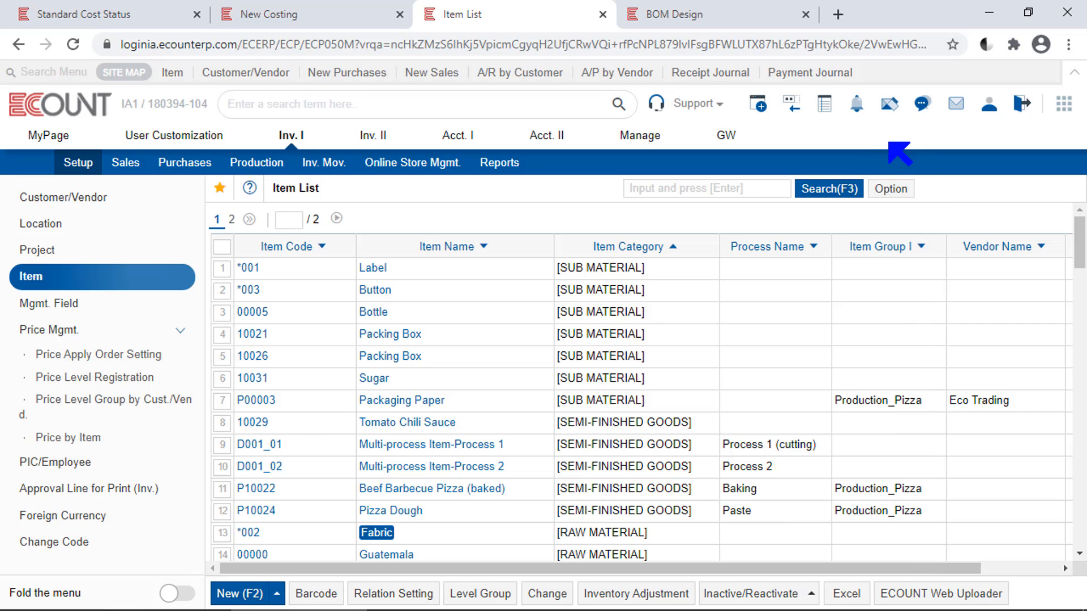
{"action": "left_click", "coordinate": [440, 488]}
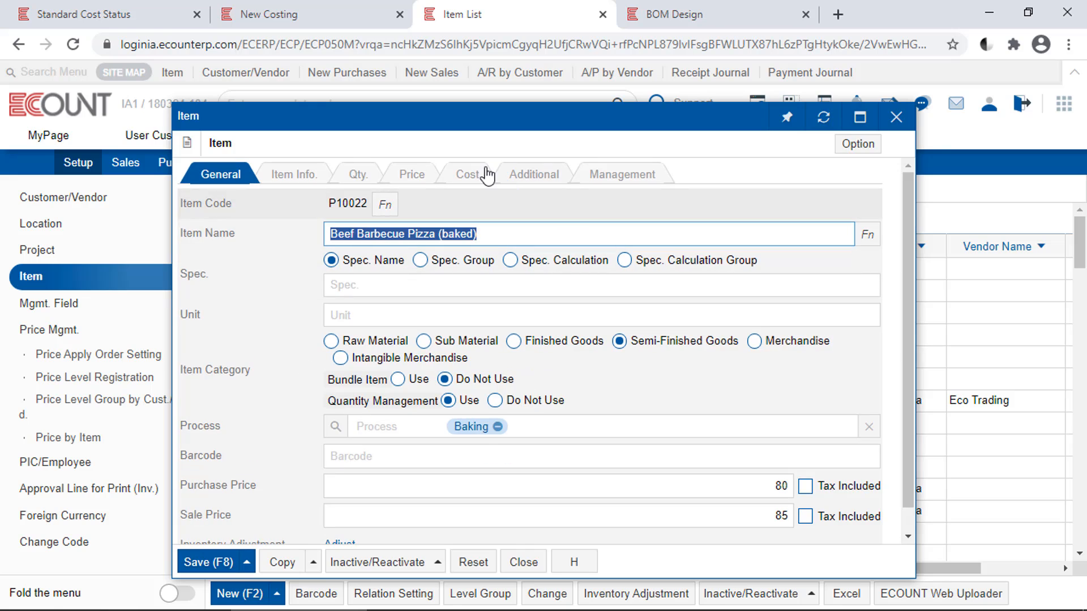
{"action": "left_click", "coordinate": [487, 176]}
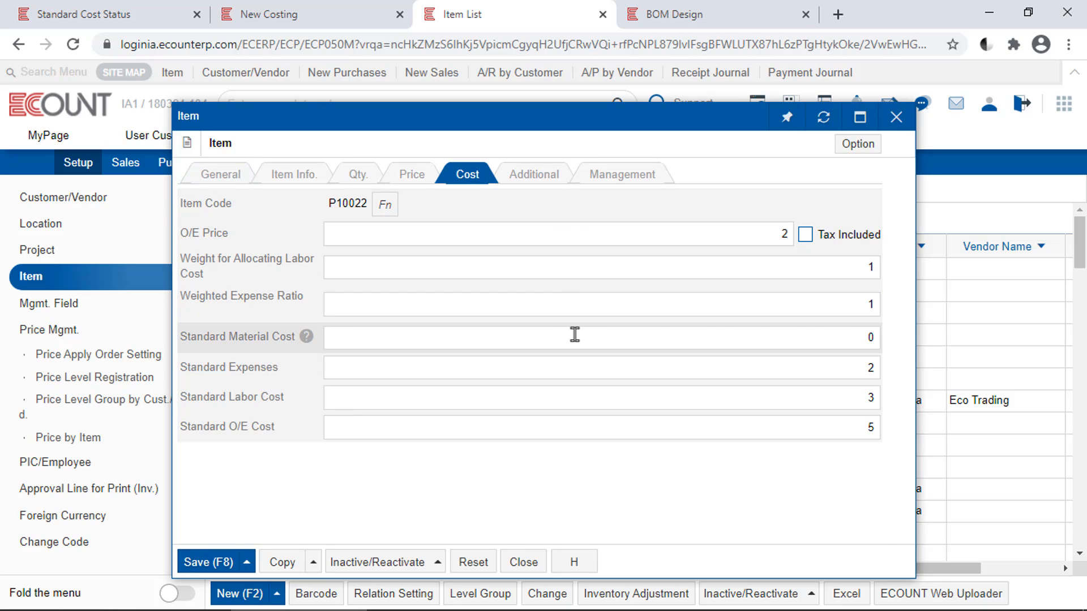
Set the item's standard expenses to 3, standard labor cost to 4 and standard O/E cost to 5
{"action": "left_click", "coordinate": [873, 338]}
{"action": "left_click", "coordinate": [872, 338]}
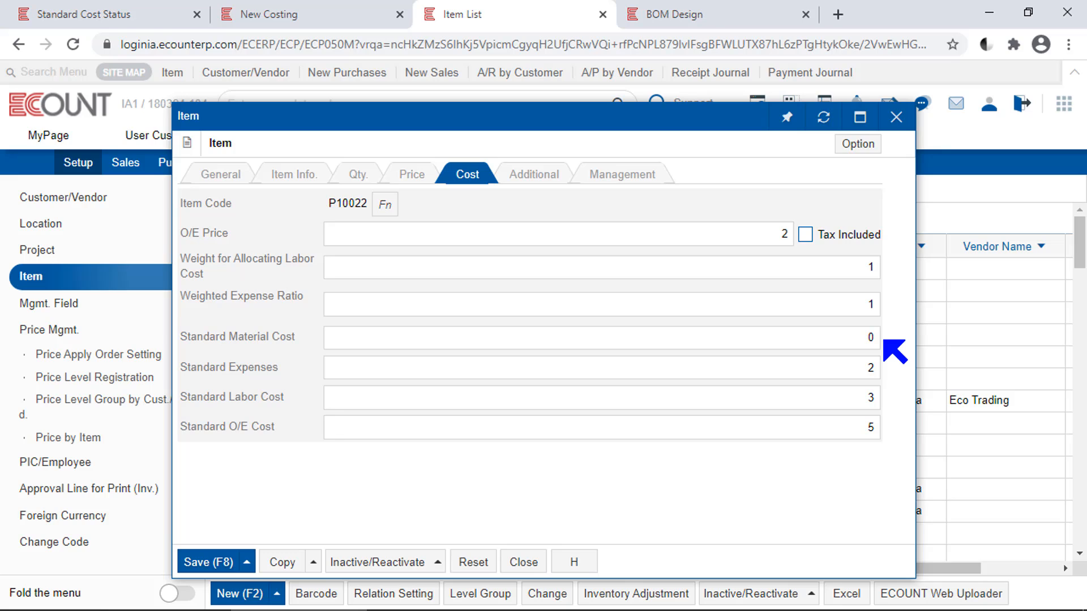
{"action": "left_click", "coordinate": [868, 368]}
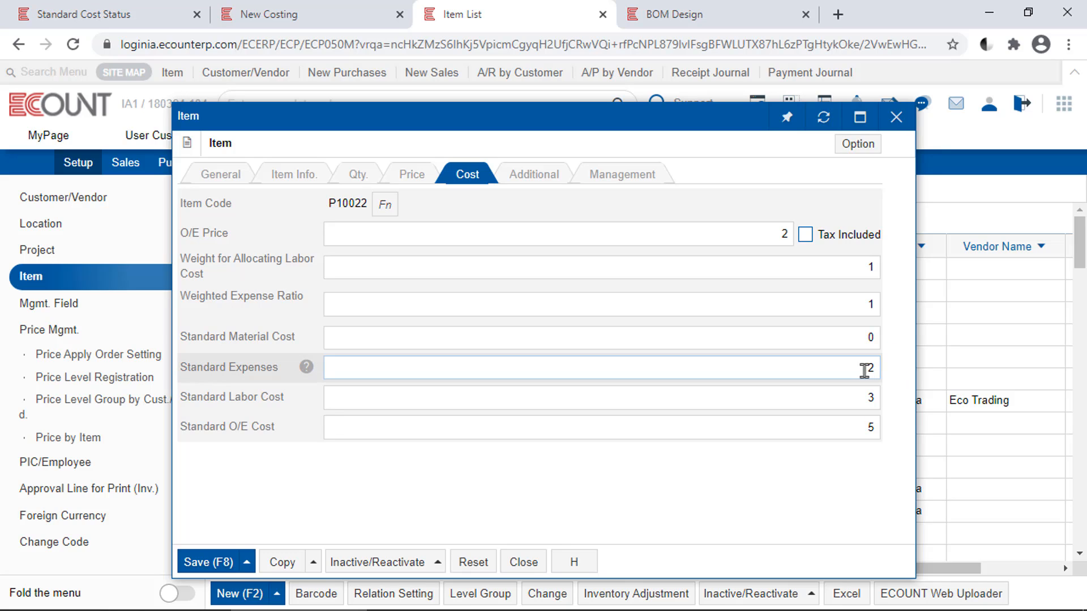
{"action": "key", "text": "BackSpace"}
{"action": "left_click", "coordinate": [854, 396]}
{"action": "key", "text": "BackSpace"}
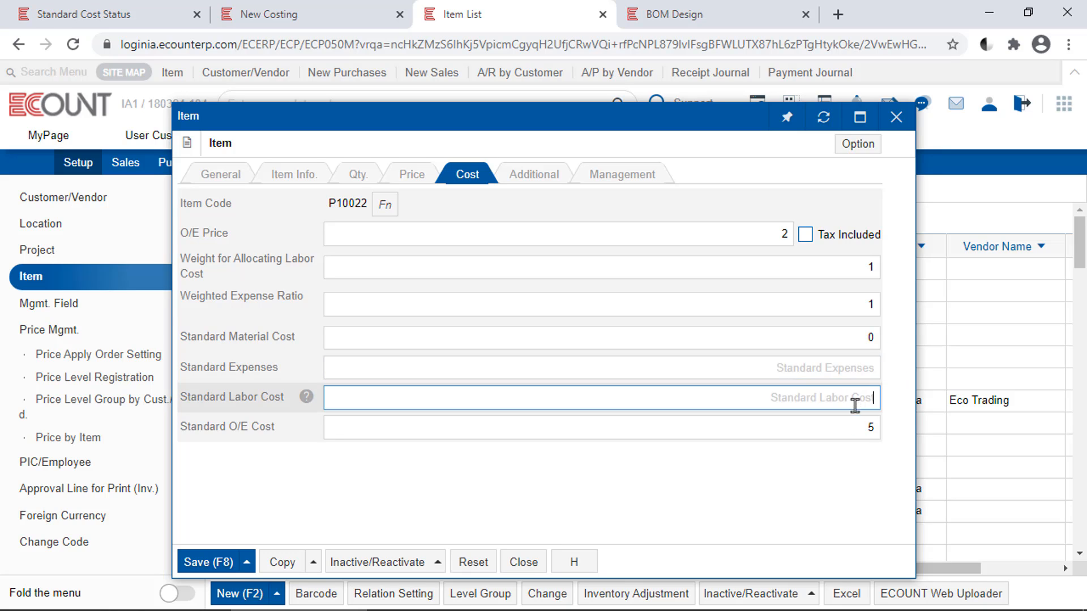
{"action": "left_click", "coordinate": [847, 426]}
{"action": "key", "text": "BackSpace"}
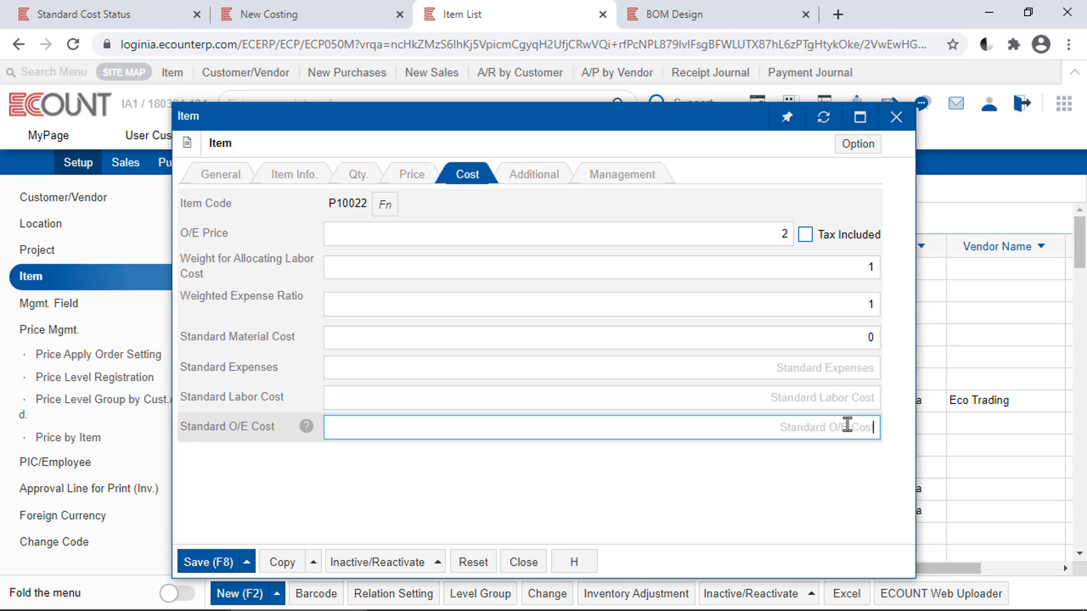
{"action": "left_click", "coordinate": [898, 457]}
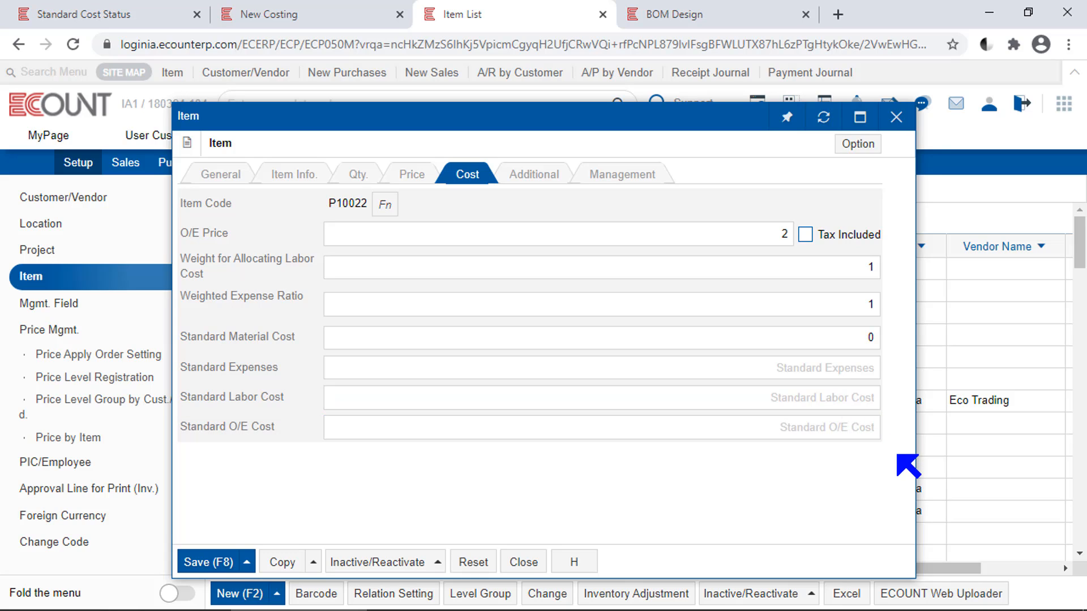
{"action": "left_click", "coordinate": [861, 375]}
{"action": "left_click", "coordinate": [841, 396]}
{"action": "type", "text": "4"}
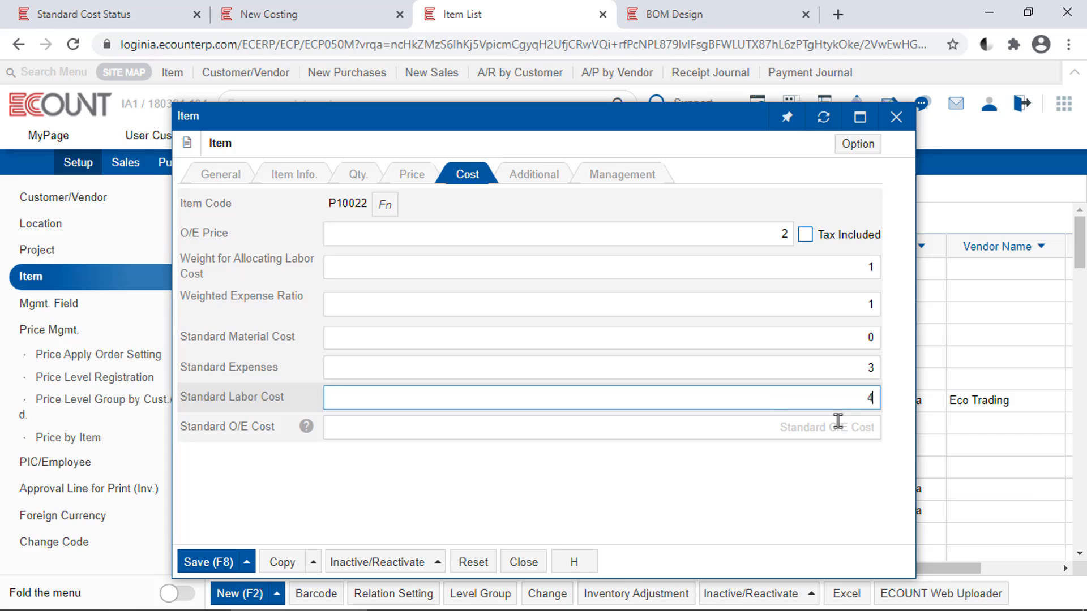
{"action": "left_click", "coordinate": [833, 428]}
{"action": "type", "text": "5"}
{"action": "left_click", "coordinate": [833, 488]}
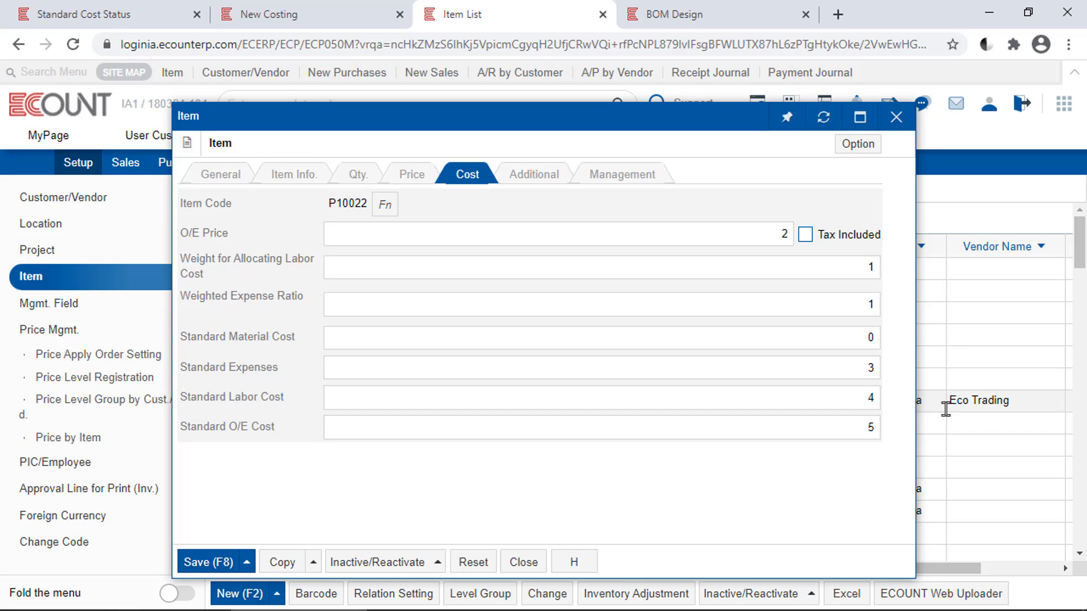
Close the baked pizza item and open the finished item Beef Barbecue Pizza (packed) from the category-sorted item list
{"action": "left_click", "coordinate": [875, 427]}
{"action": "left_click", "coordinate": [851, 450]}
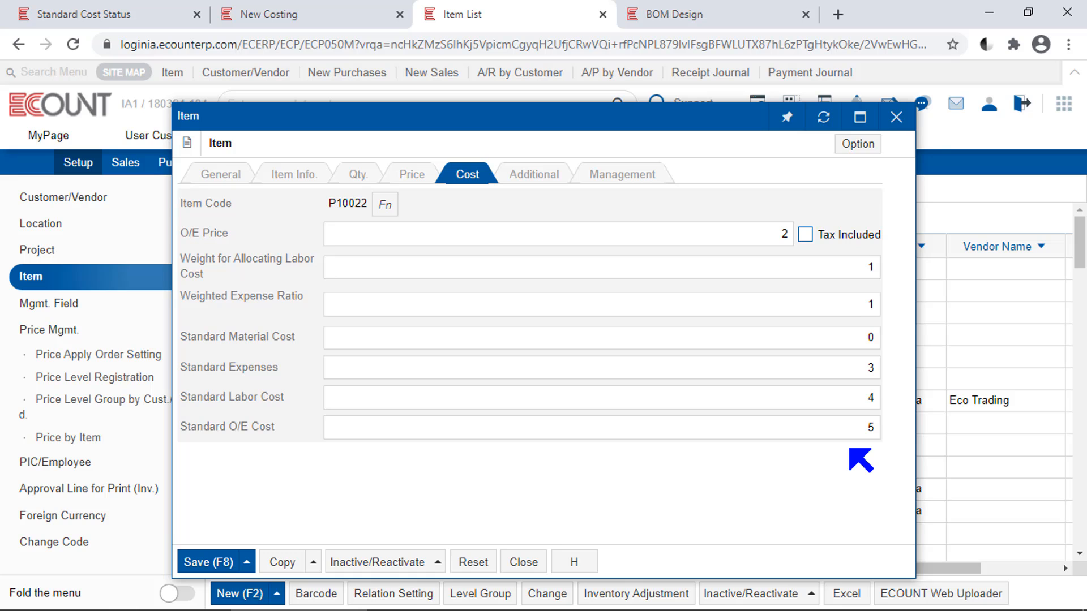
{"action": "key", "text": "Escape"}
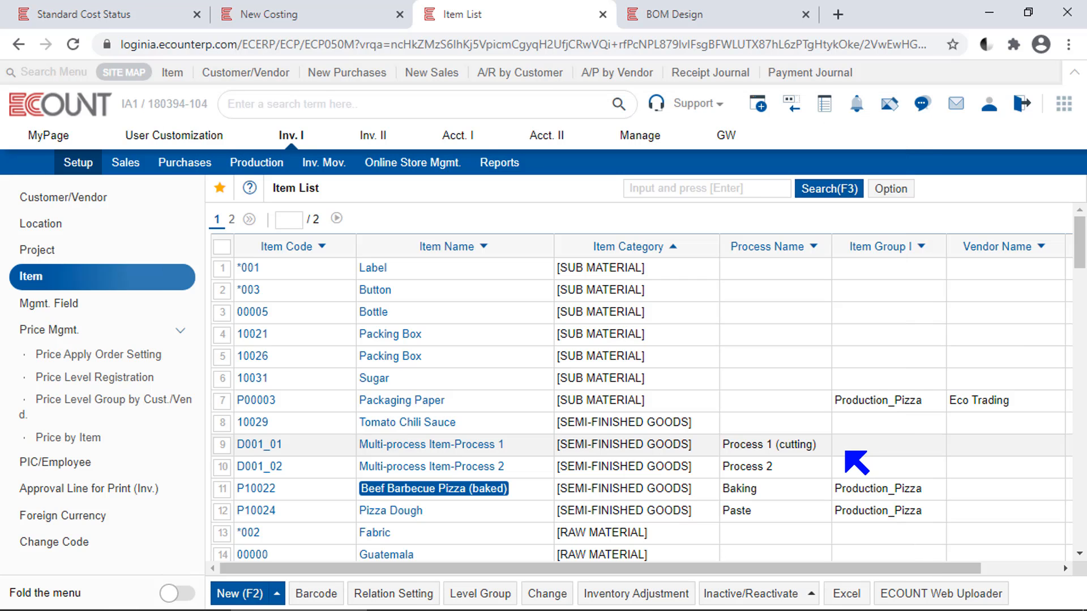
{"action": "left_click", "coordinate": [651, 250]}
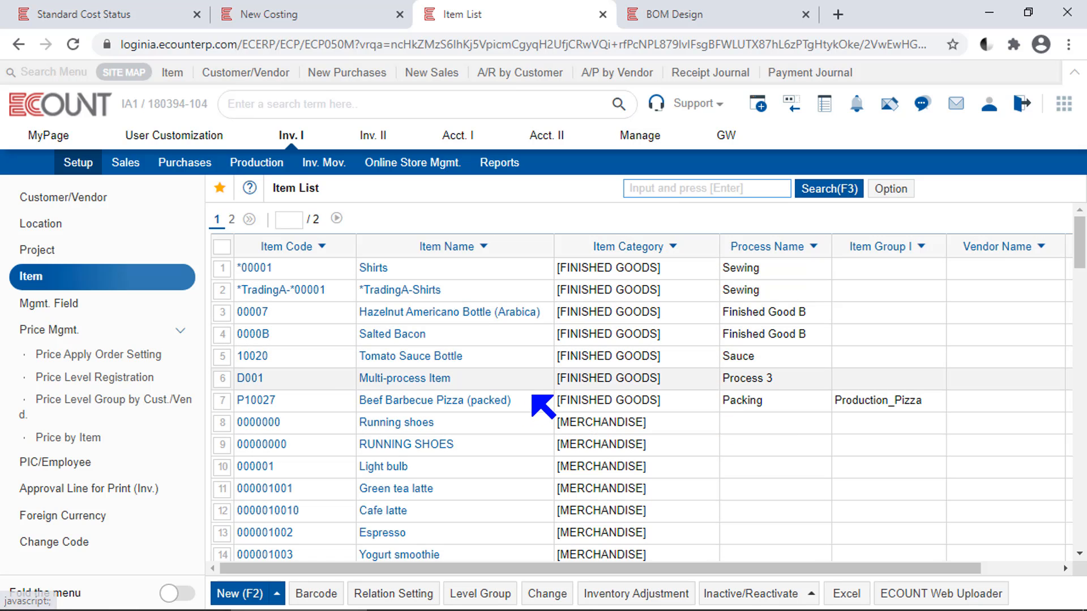
{"action": "left_click", "coordinate": [494, 401]}
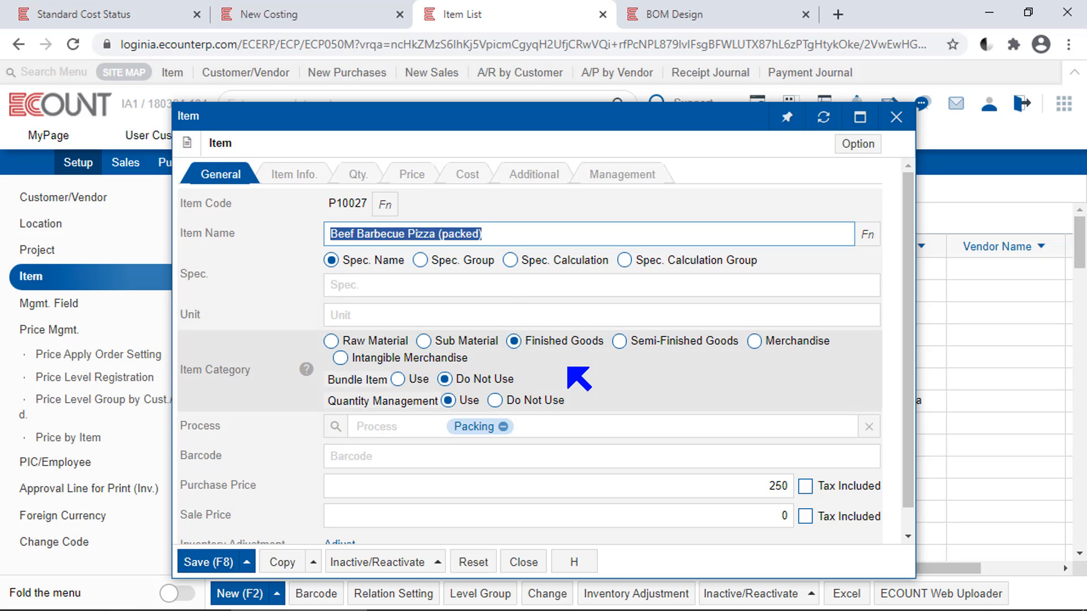
Open the BOM of the finished item Beef Barbecue Pizza (packed) and widen the item name column to examine its components
{"action": "left_click", "coordinate": [741, 8]}
{"action": "key", "text": "Escape"}
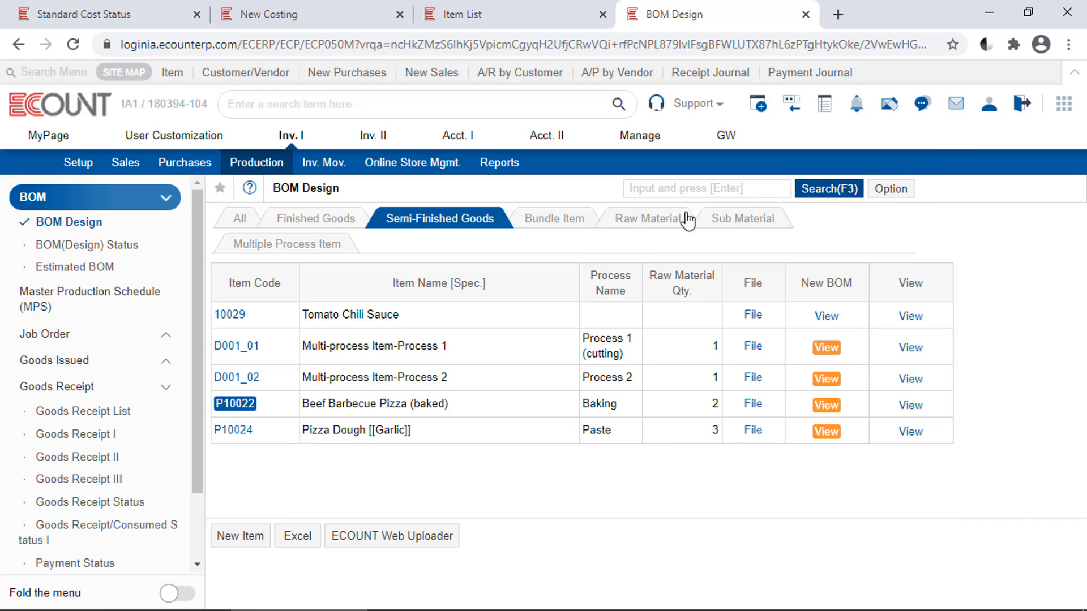
{"action": "left_click", "coordinate": [340, 224]}
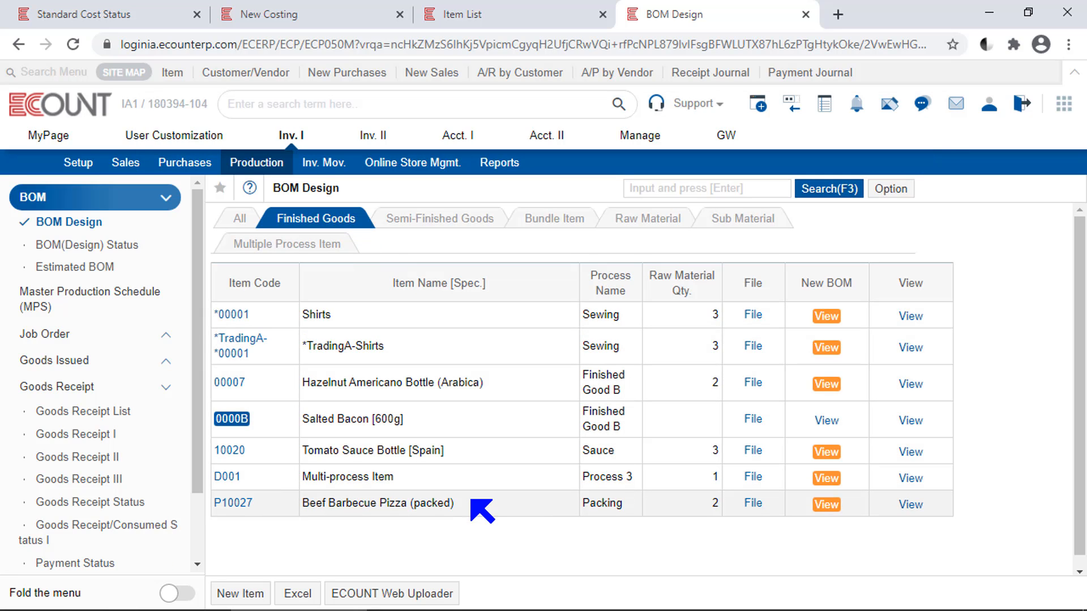
{"action": "left_click", "coordinate": [235, 503]}
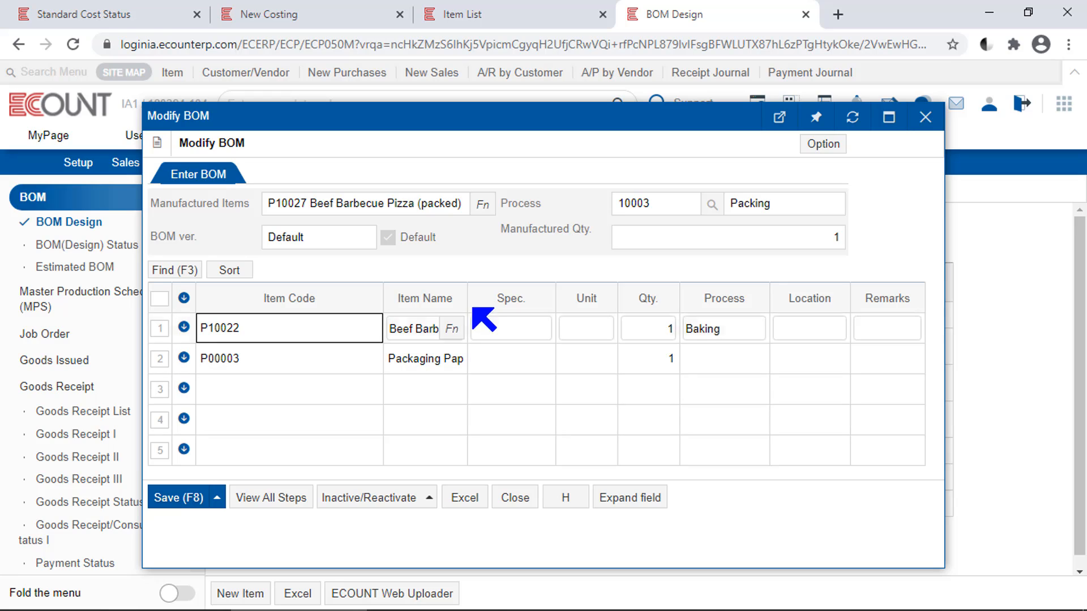
{"action": "left_click_drag", "start_coordinate": [468, 306], "coordinate": [544, 306]}
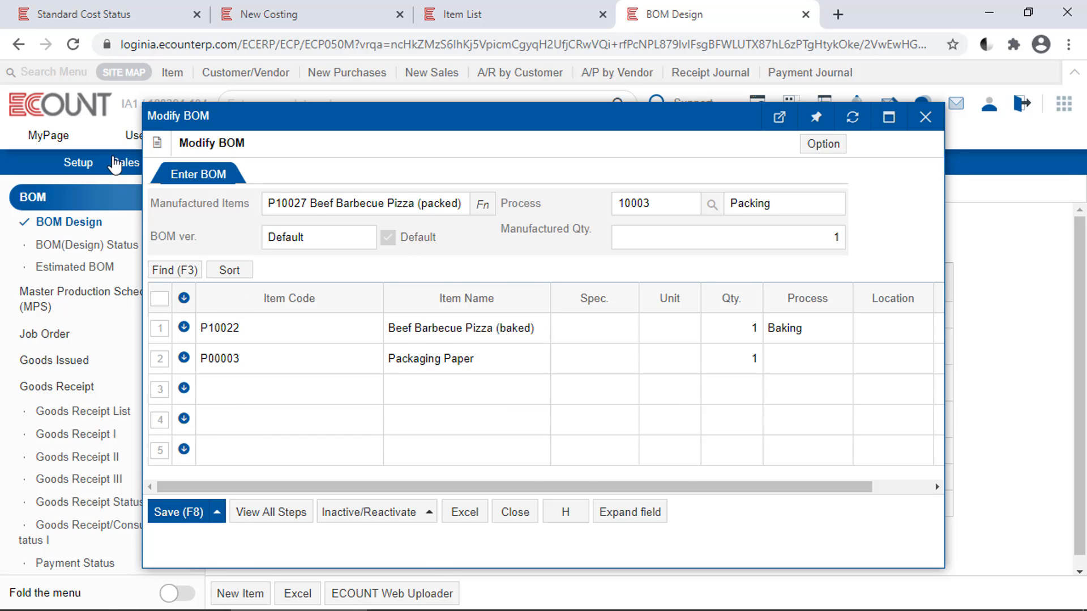
Open the cost details of Beef Barbecue Pizza (packed) in the Standard Cost Status report and examine its price breakdown
{"action": "left_click", "coordinate": [79, 11]}
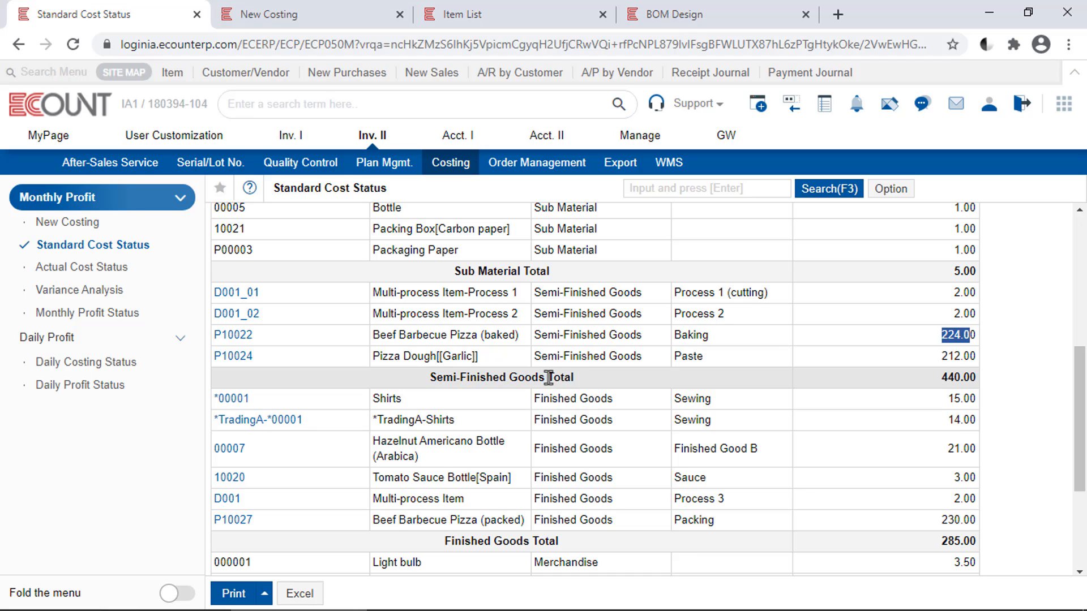
{"action": "left_click_drag", "start_coordinate": [548, 377], "coordinate": [429, 377]}
{"action": "left_click_drag", "start_coordinate": [523, 541], "coordinate": [446, 542]}
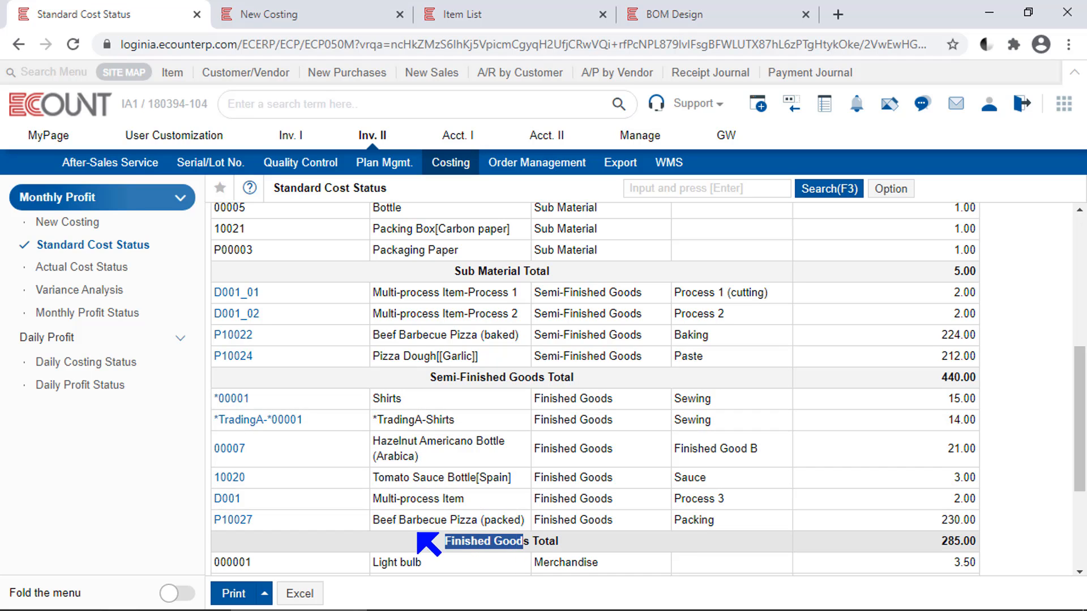
{"action": "left_click", "coordinate": [233, 519]}
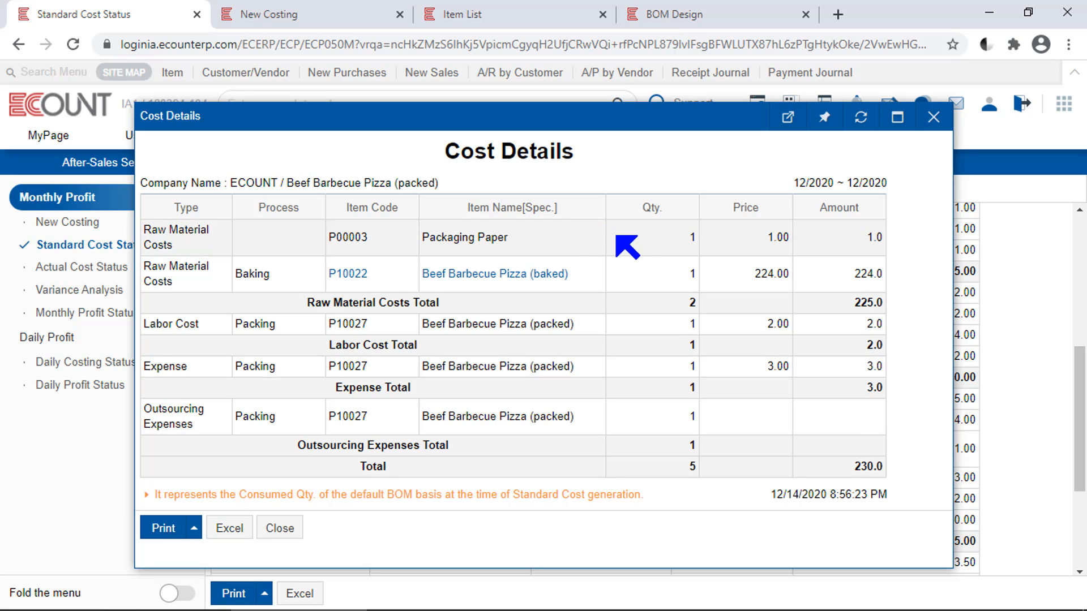
{"action": "left_click_drag", "start_coordinate": [740, 279], "coordinate": [822, 283]}
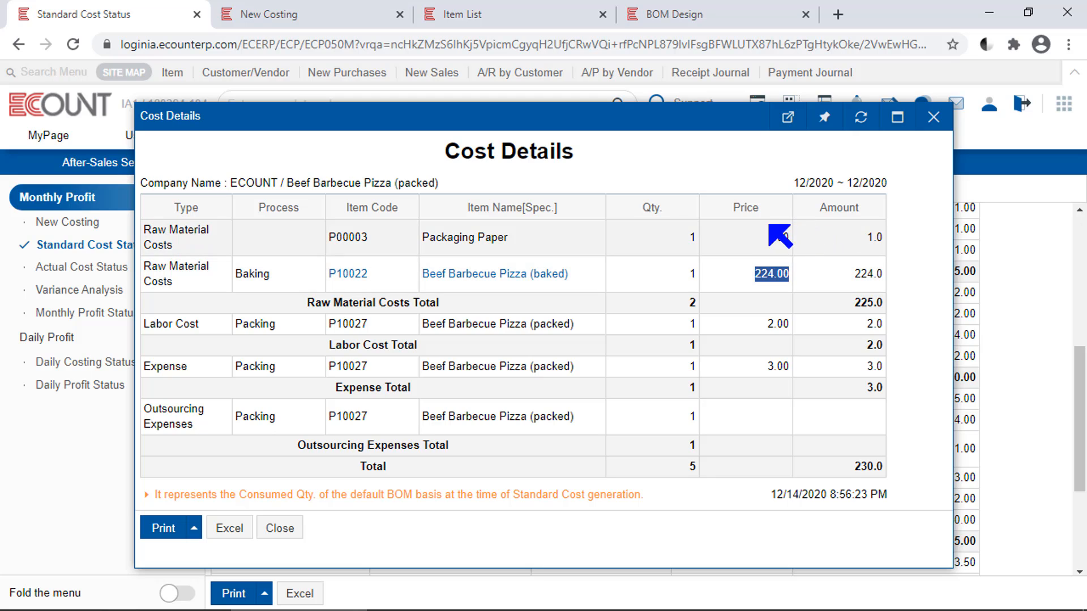
{"action": "left_click_drag", "start_coordinate": [765, 236], "coordinate": [881, 306]}
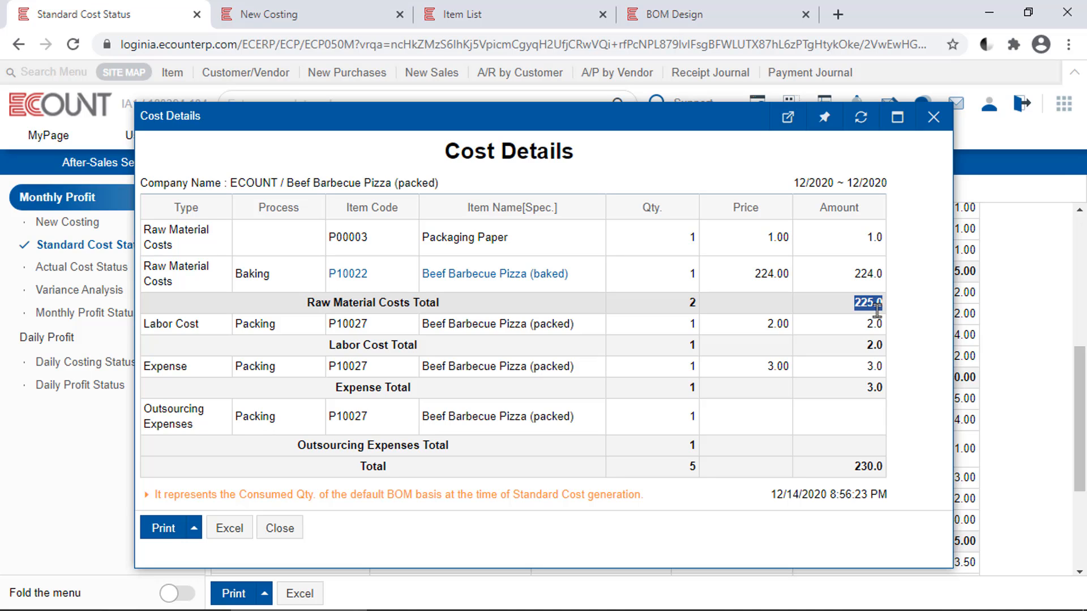
{"action": "left_click", "coordinate": [208, 329]}
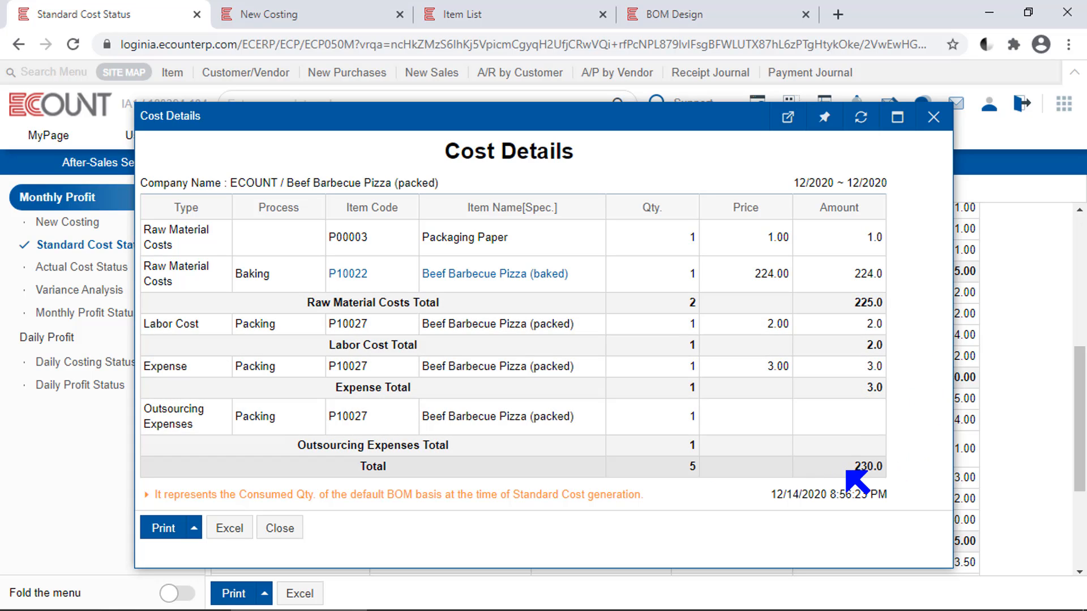
{"action": "double_click", "coordinate": [857, 469]}
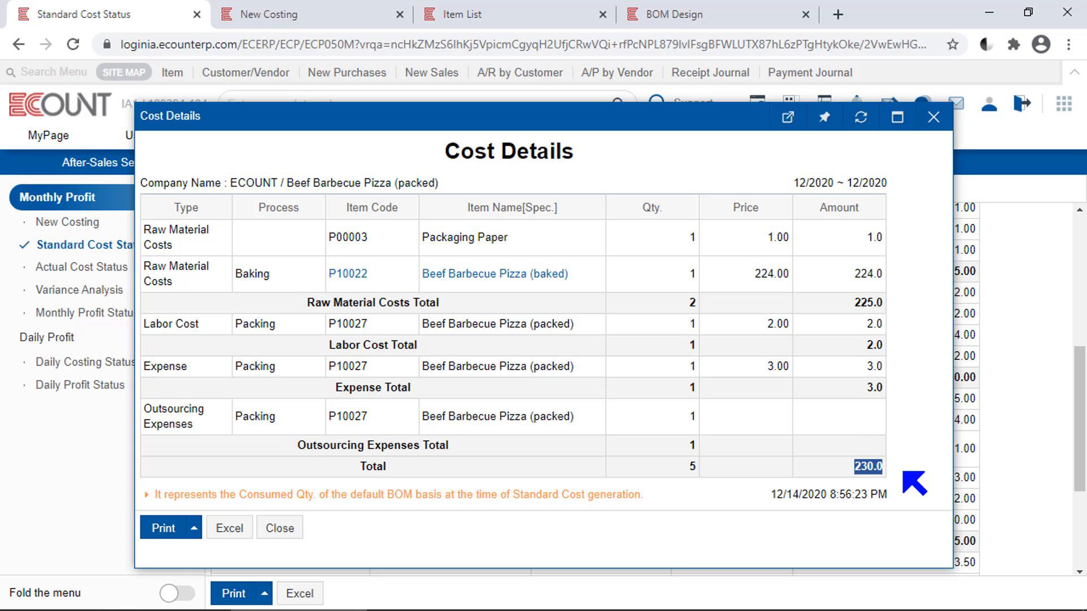
{"action": "left_click", "coordinate": [914, 482]}
{"action": "key", "text": "Escape"}
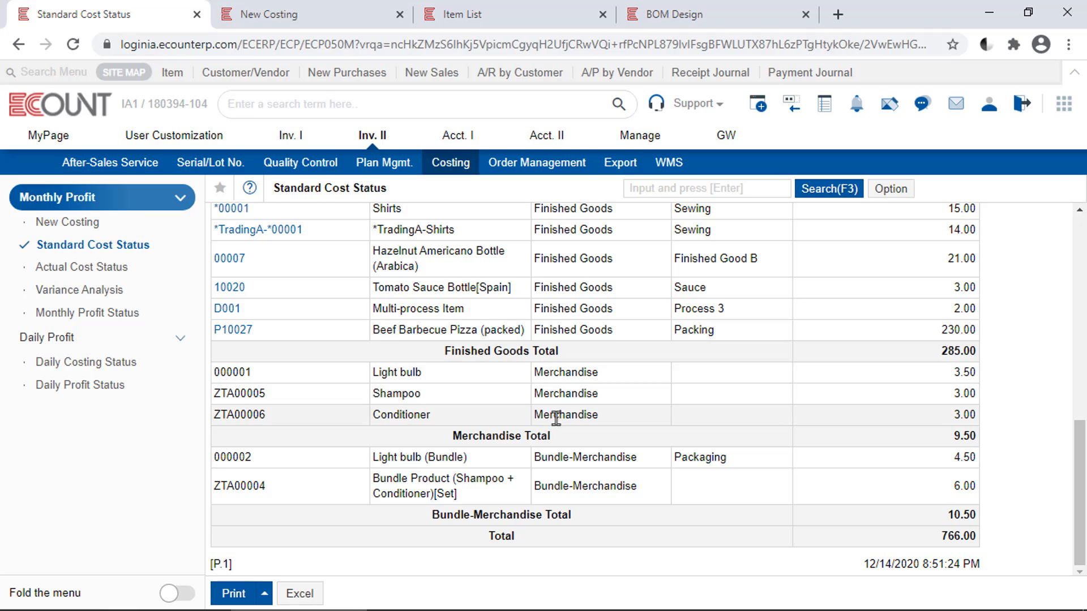
Compare Light bulb's report cost with the standard material cost and purchase price in its item settings
{"action": "left_click_drag", "start_coordinate": [453, 371], "coordinate": [328, 369]}
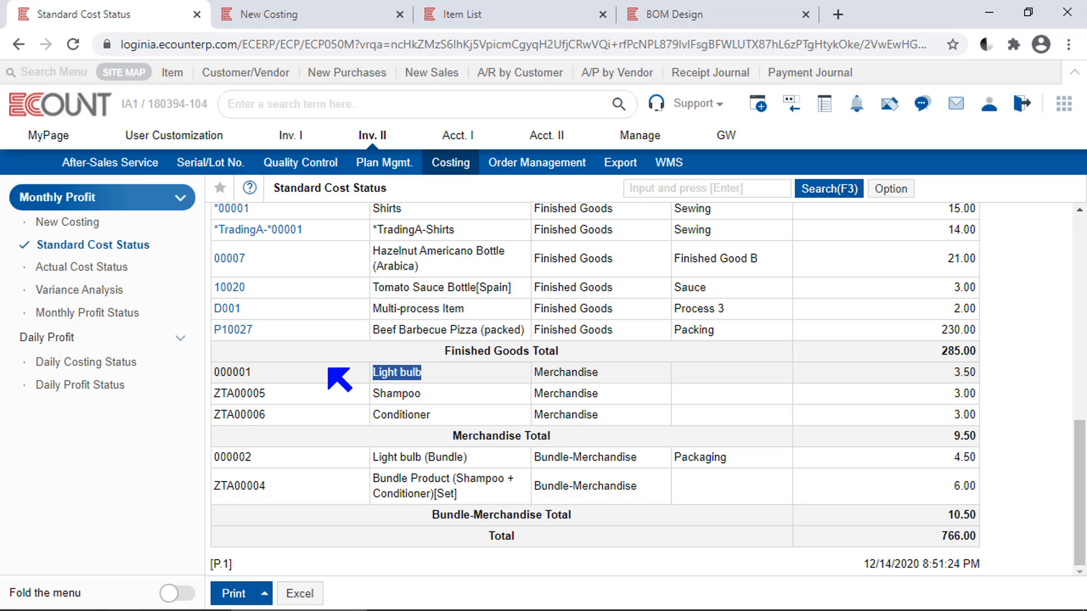
{"action": "mouse_move", "coordinate": [975, 385]}
{"action": "left_mouse_down"}
{"action": "mouse_move", "coordinate": [997, 373]}
{"action": "mouse_move", "coordinate": [975, 375]}
{"action": "left_mouse_up"}
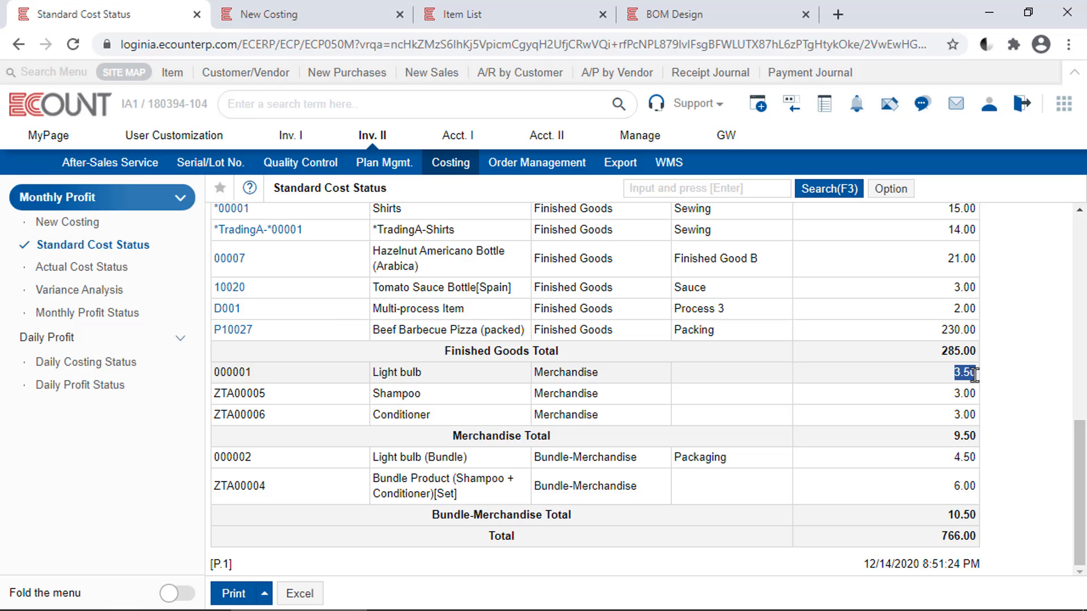
{"action": "left_click", "coordinate": [505, 7]}
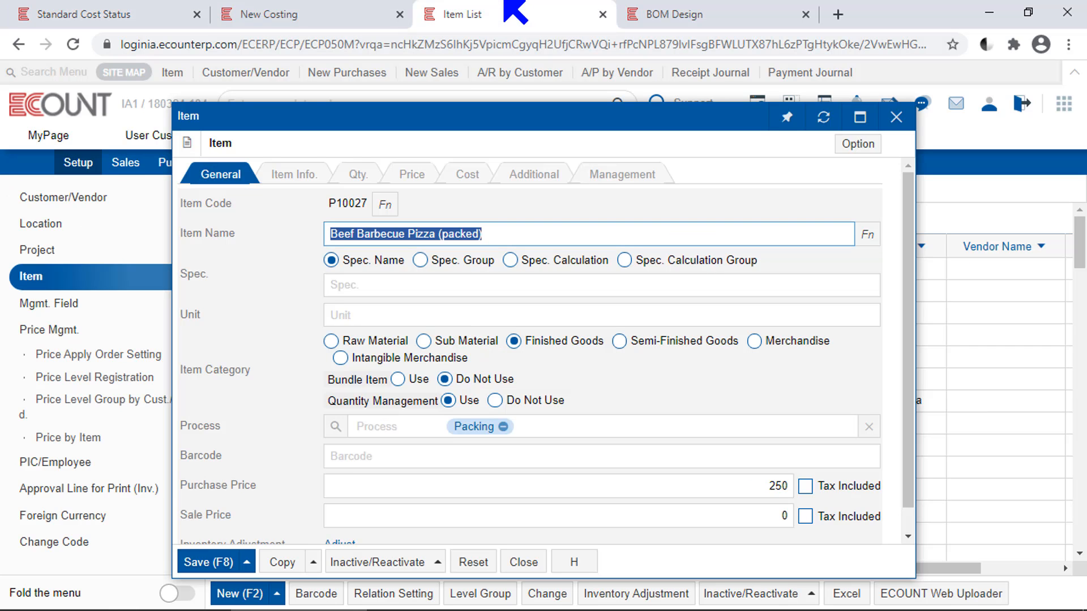
{"action": "key", "text": "Escape"}
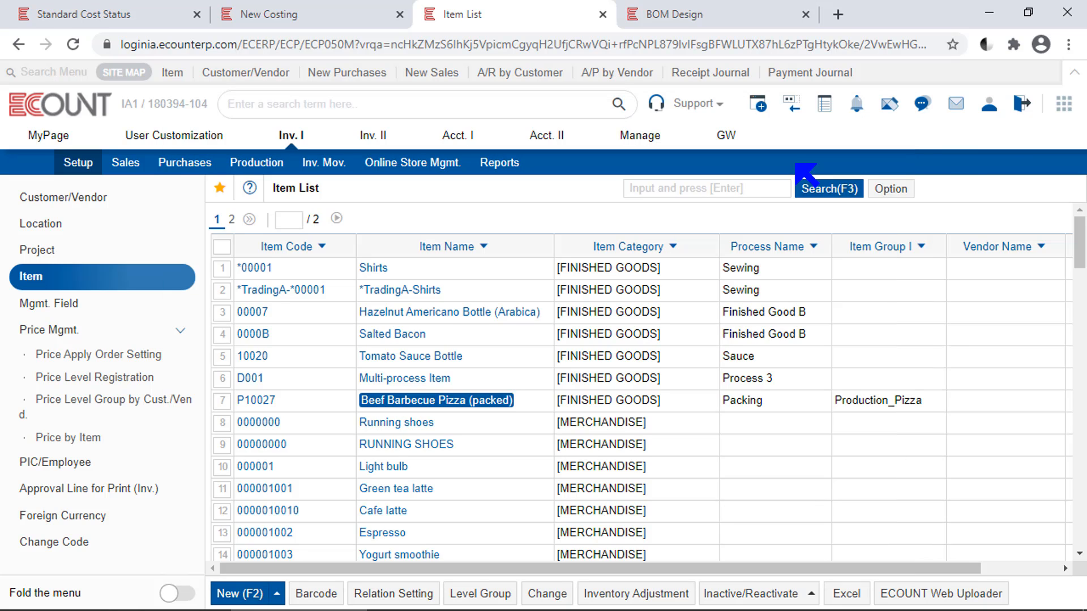
{"action": "left_click", "coordinate": [377, 467]}
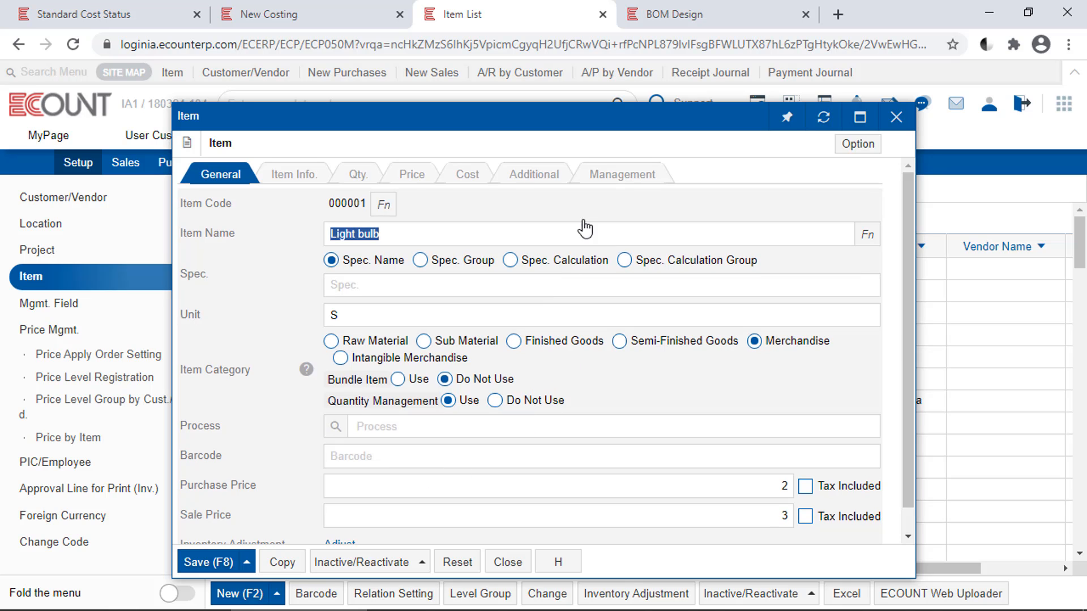
{"action": "left_click", "coordinate": [479, 181]}
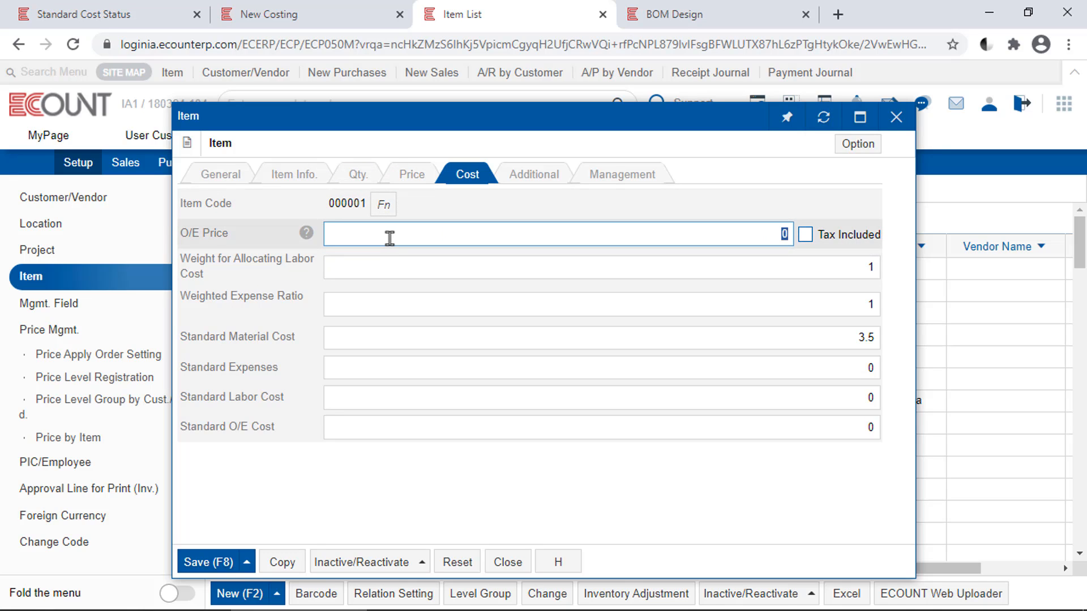
{"action": "left_click", "coordinate": [787, 338]}
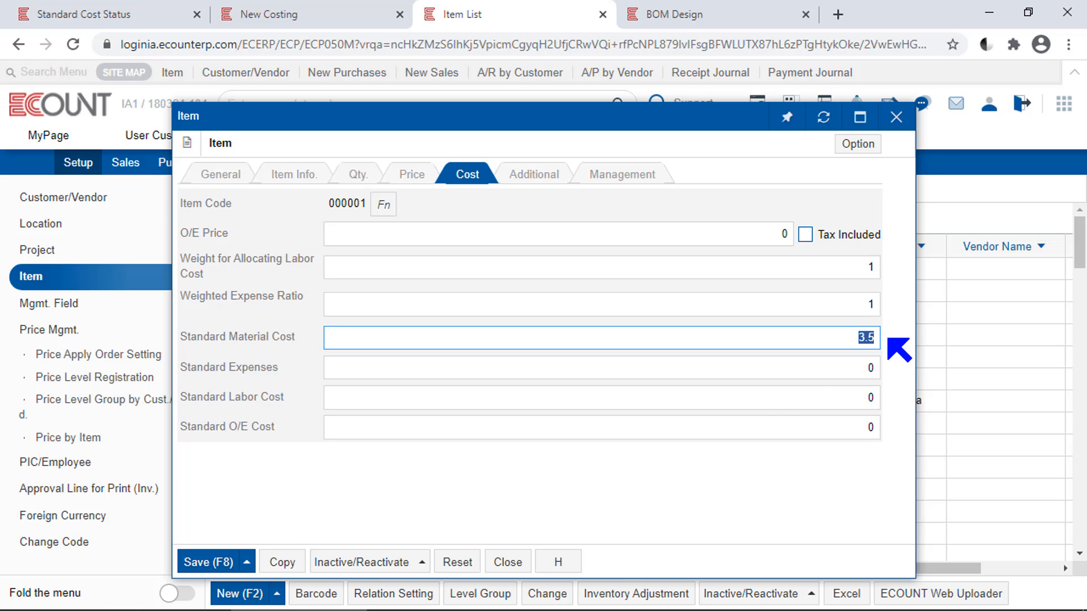
{"action": "left_click", "coordinate": [232, 177]}
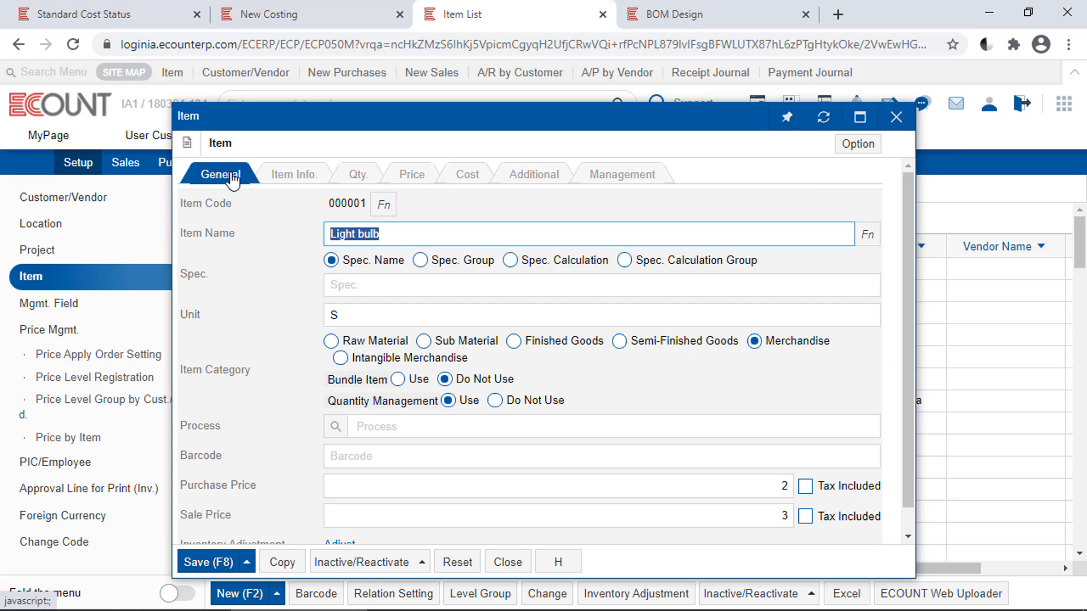
{"action": "left_click", "coordinate": [459, 487]}
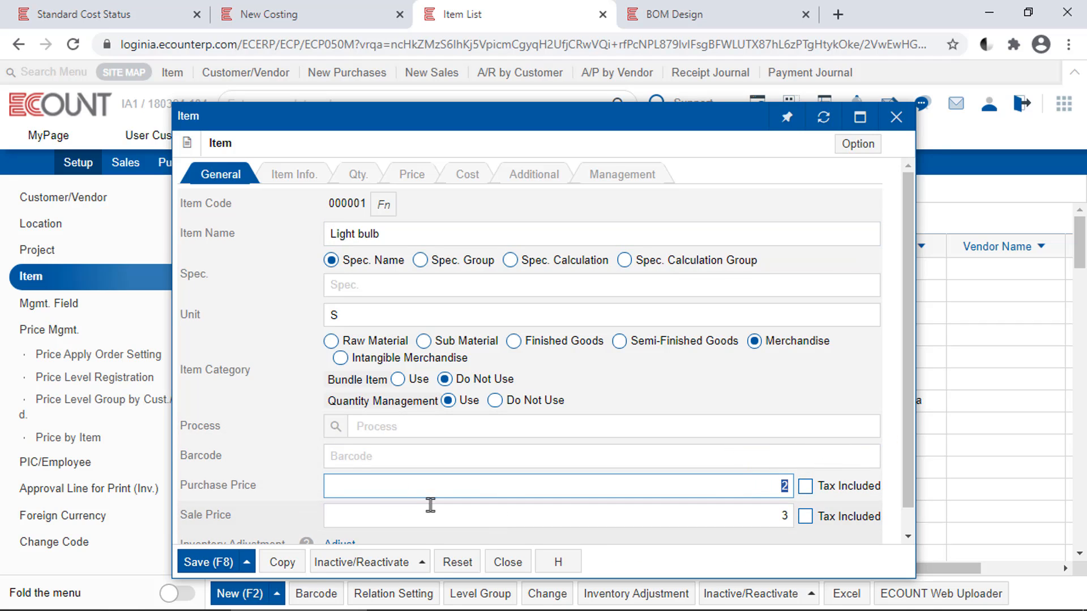
Open the BOM of the bundle item Bundle Product (Shampoo + Conditioner) to examine its components
{"action": "left_click", "coordinate": [97, 13]}
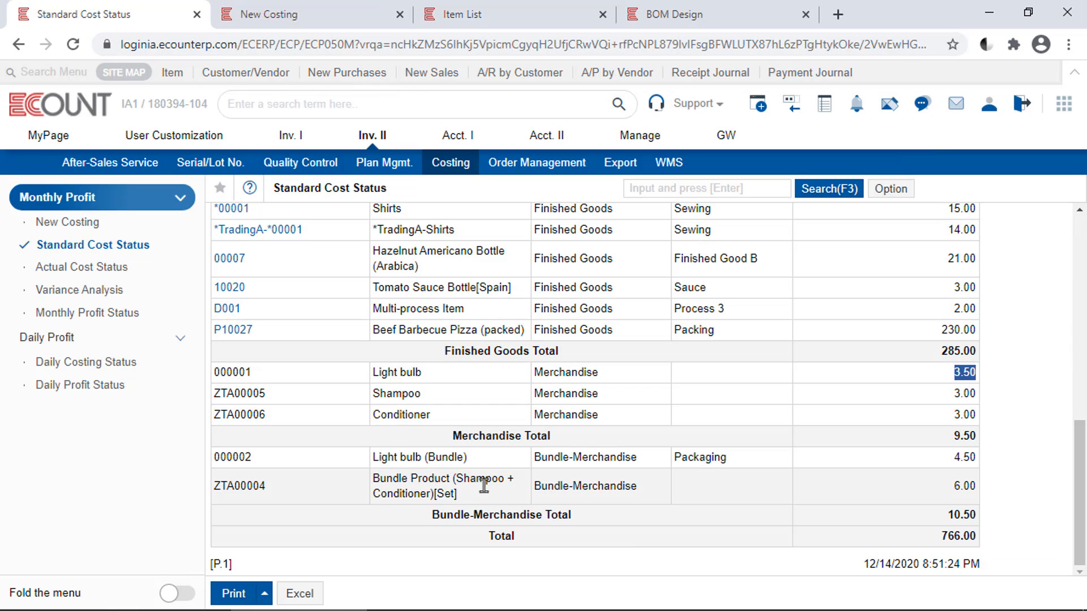
{"action": "triple_click", "coordinate": [437, 494]}
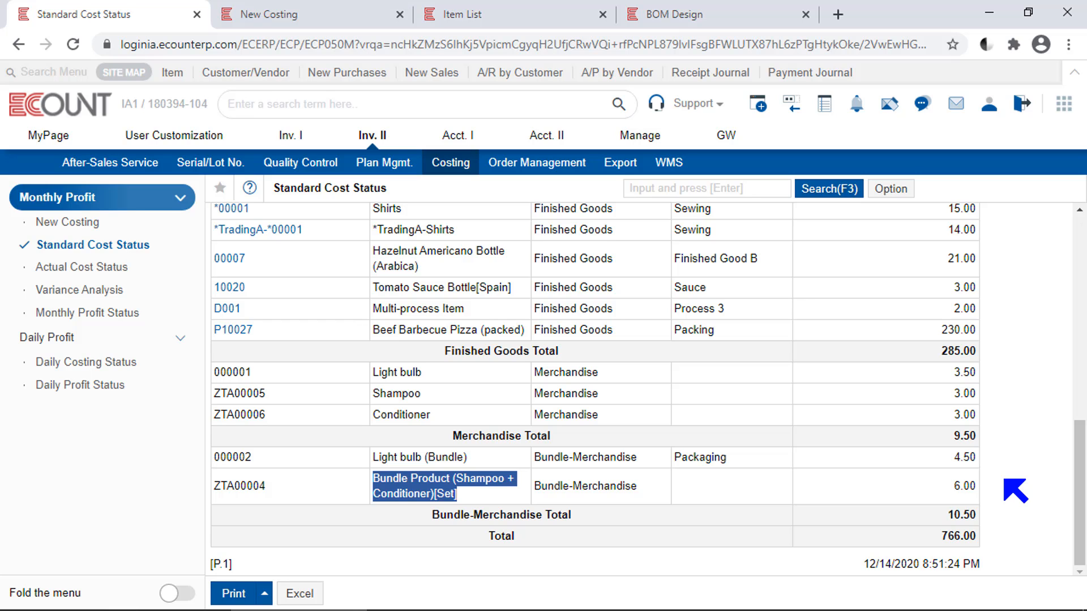
{"action": "left_click", "coordinate": [668, 18]}
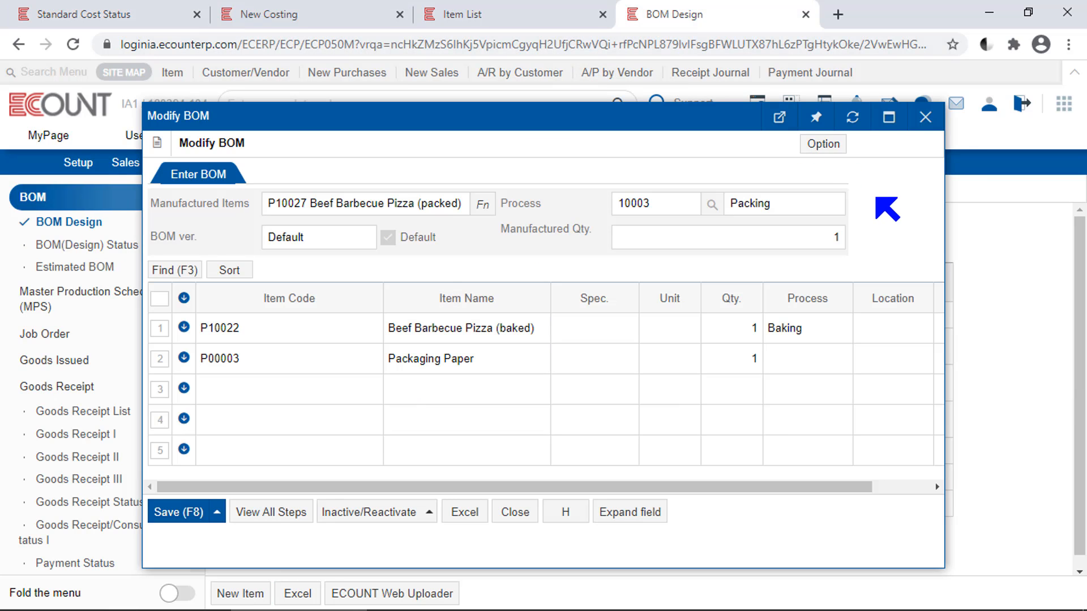
{"action": "key", "text": "Escape"}
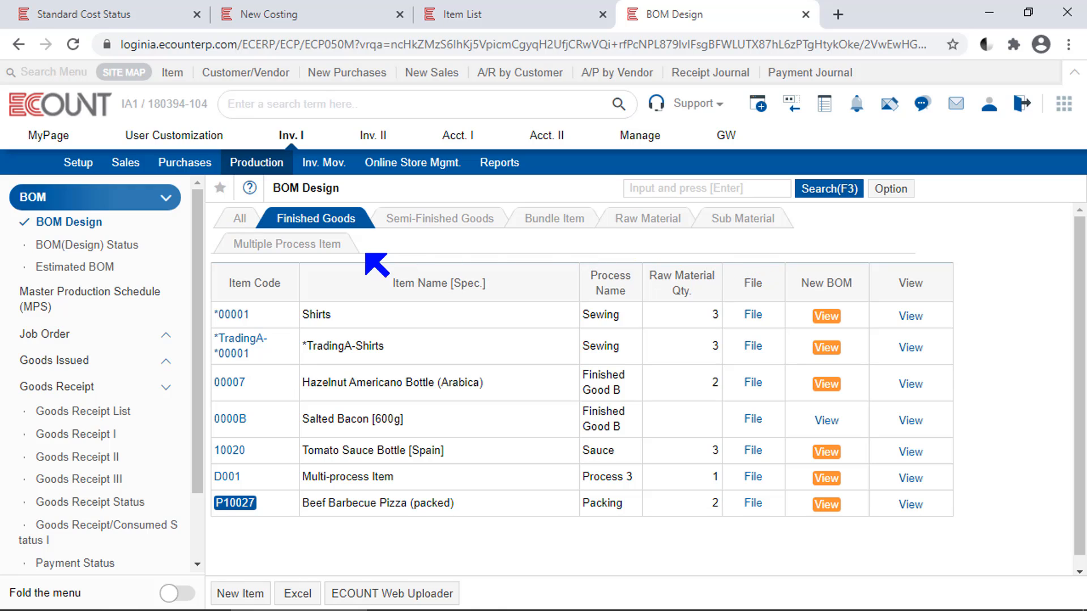
{"action": "left_click", "coordinate": [533, 219]}
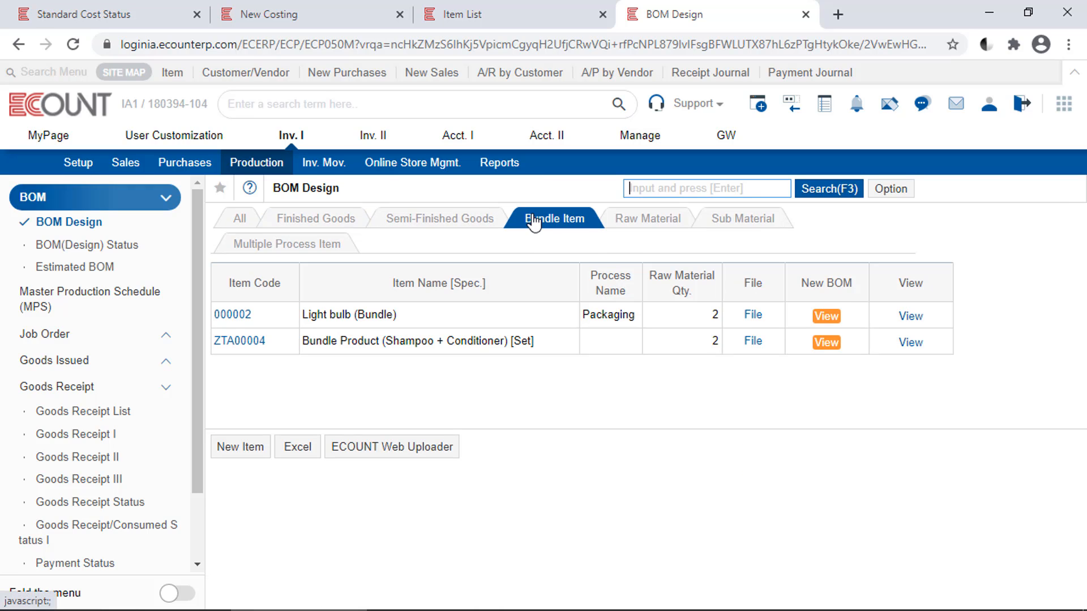
{"action": "left_click", "coordinate": [241, 342]}
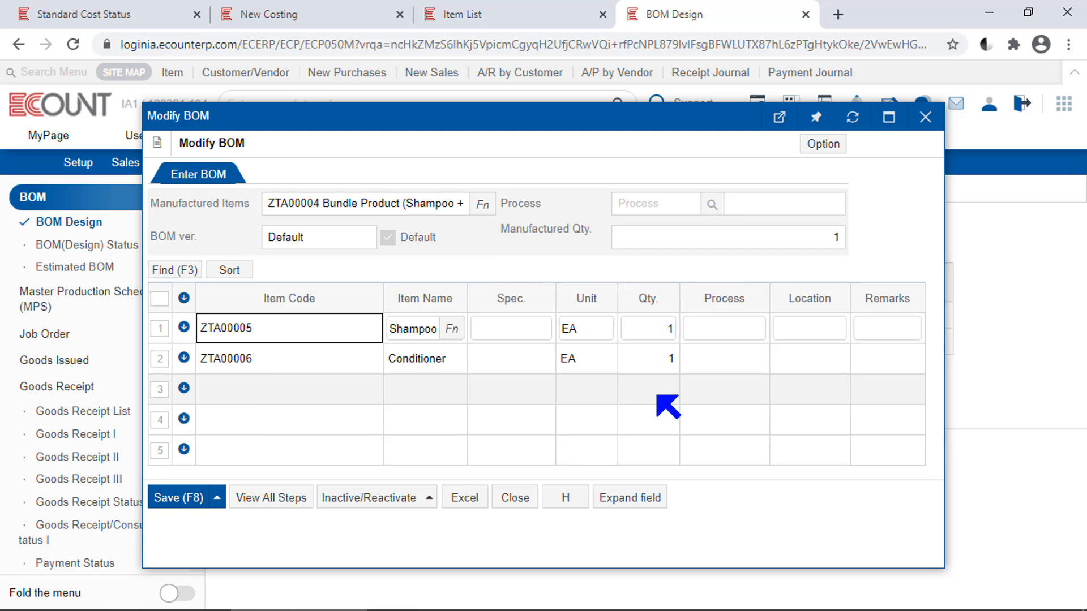
Close the Light bulb item, search the item list for zta, and open the Shampoo item
{"action": "left_click", "coordinate": [562, 17]}
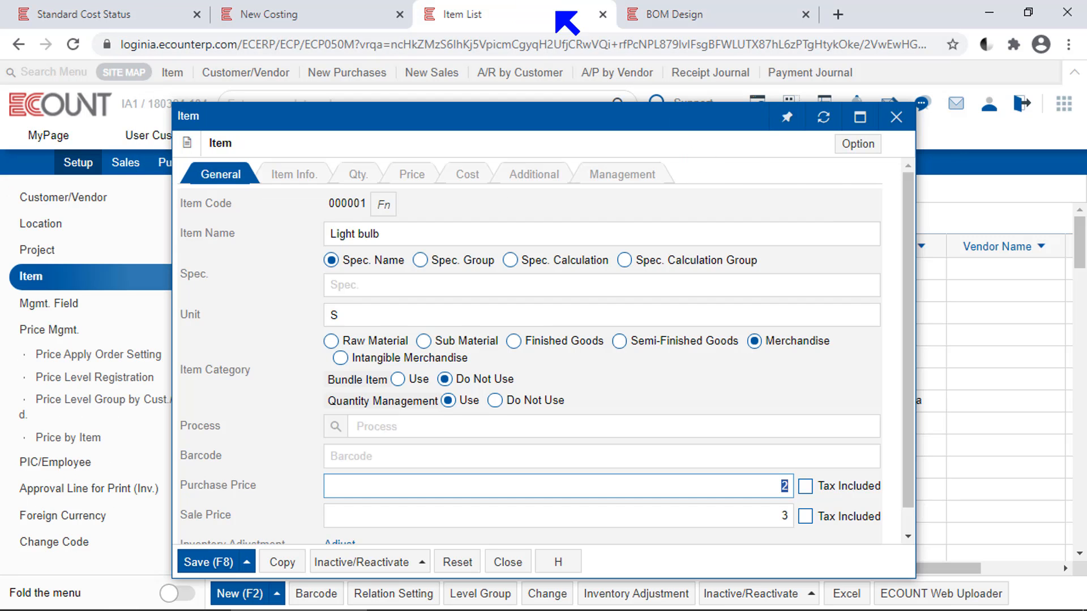
{"action": "key", "text": "Escape"}
{"action": "left_click", "coordinate": [730, 186]}
{"action": "type", "text": "zta"}
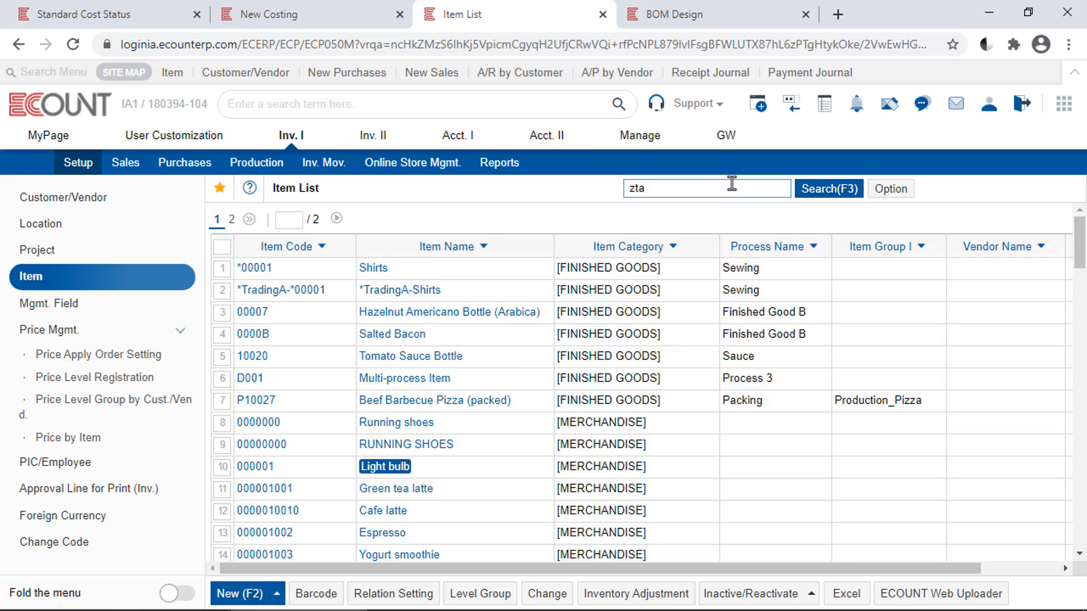
{"action": "key", "text": "Return"}
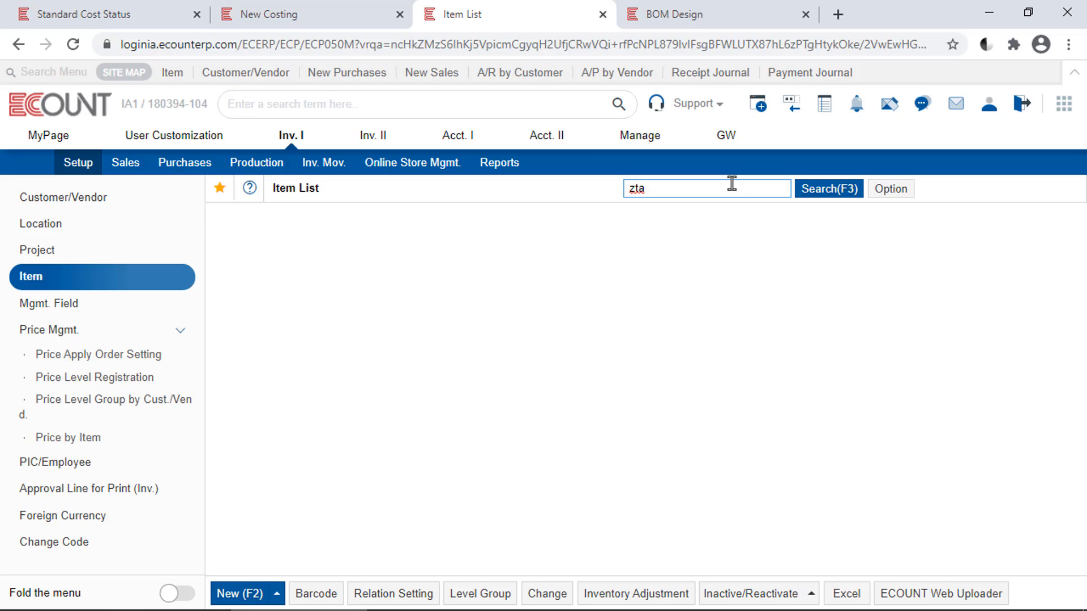
{"action": "left_click", "coordinate": [383, 352]}
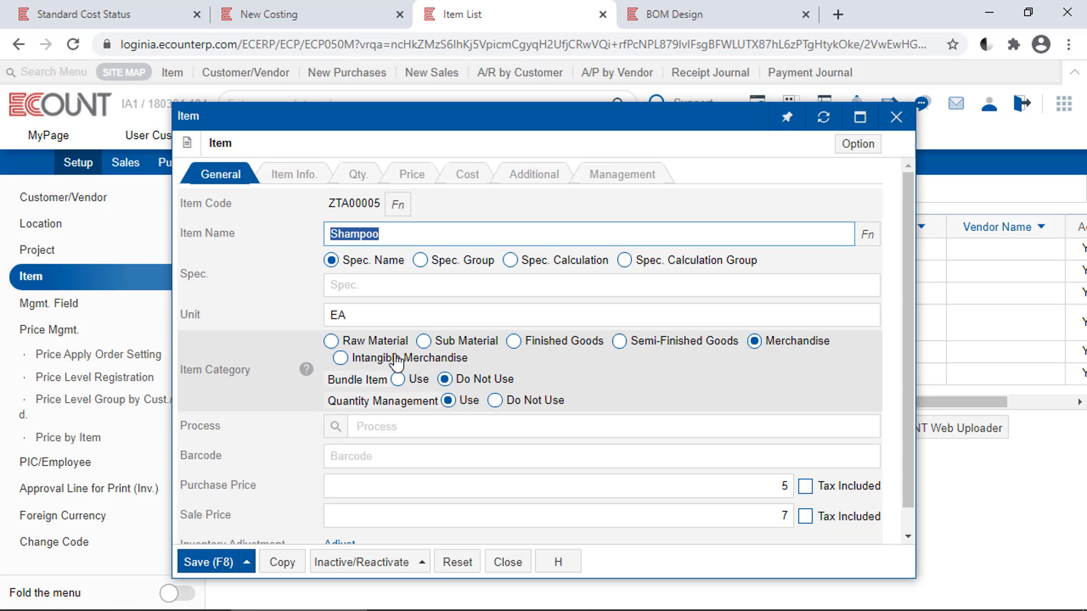
Check the Shampoo item's standard material cost in its cost settings, then save and close the item
{"action": "left_click", "coordinate": [469, 177]}
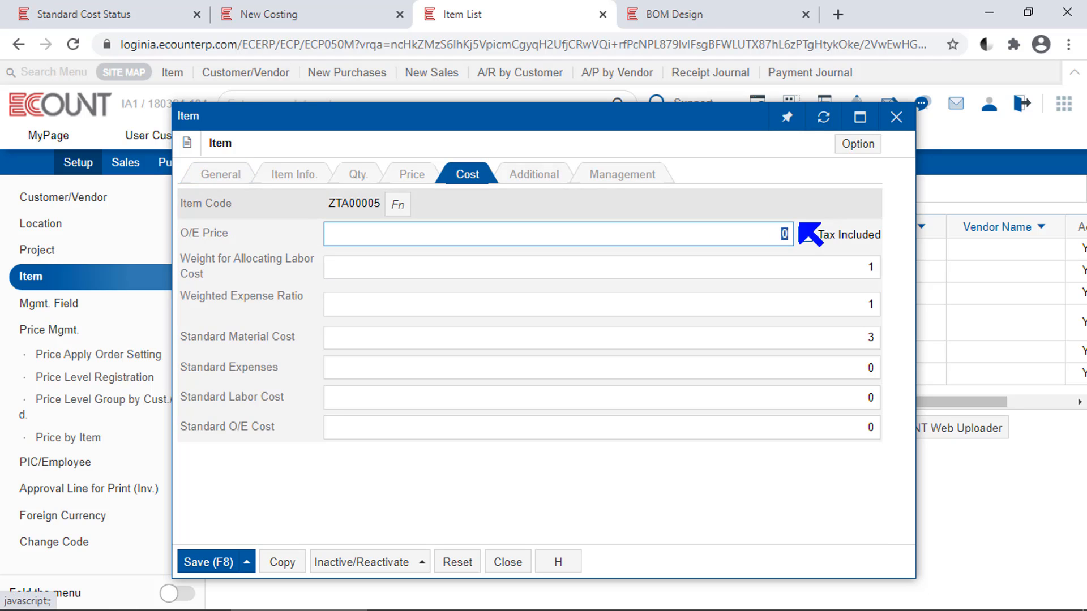
{"action": "left_click", "coordinate": [808, 338]}
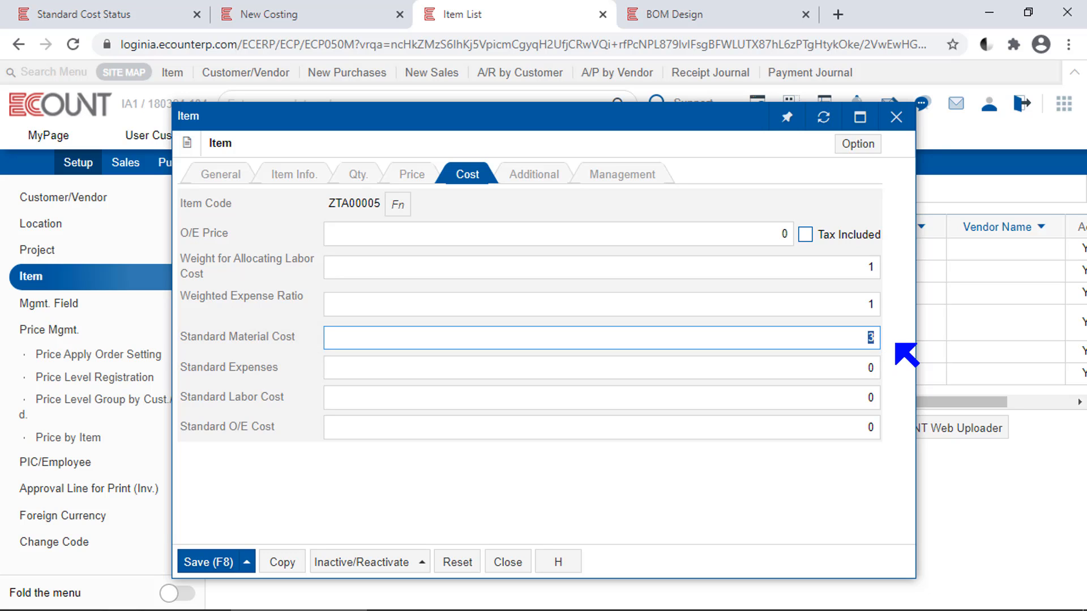
{"action": "key", "text": "F8"}
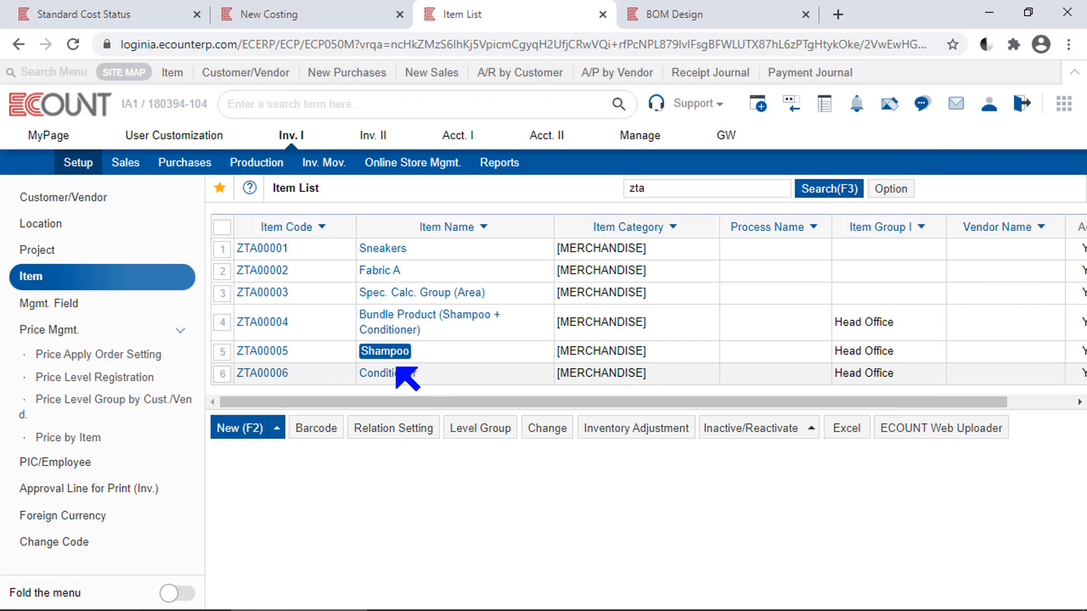
Open the Conditioner item and check its standard material cost in its cost settings
{"action": "left_click", "coordinate": [387, 375]}
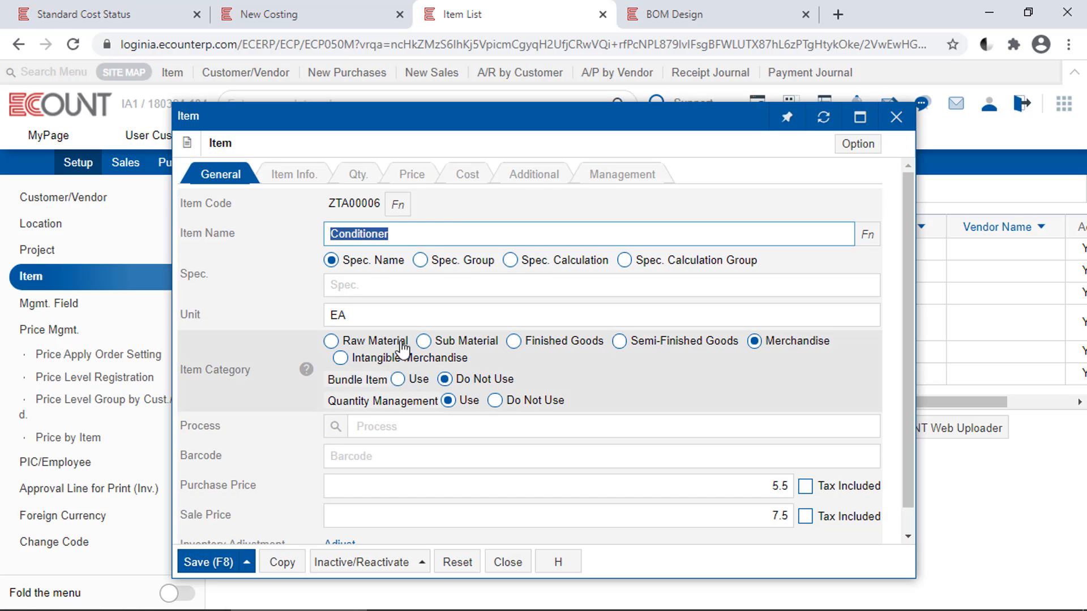
{"action": "left_click", "coordinate": [470, 177]}
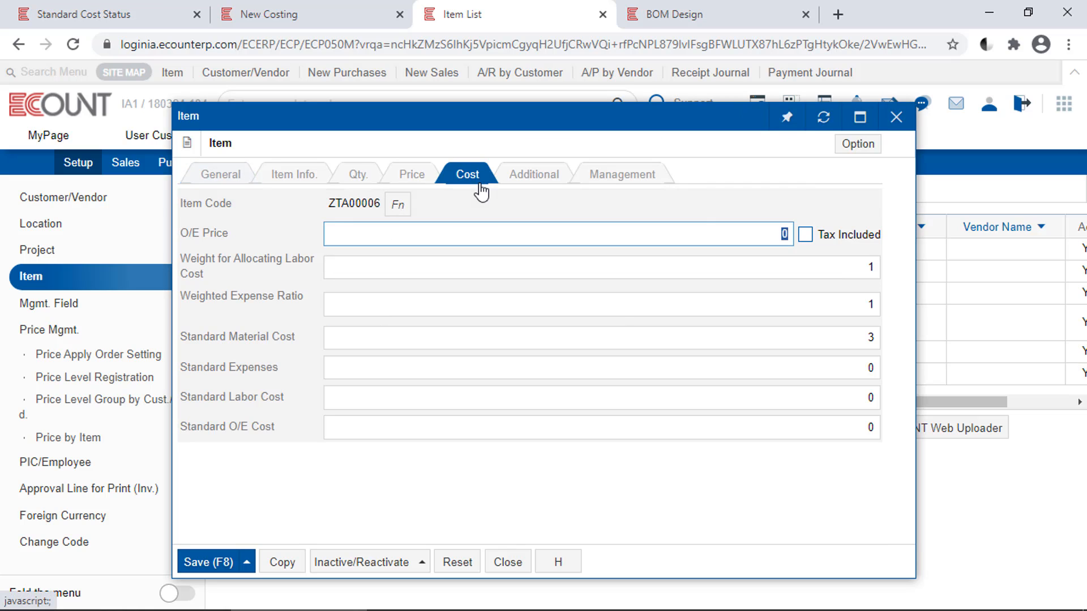
{"action": "left_click", "coordinate": [856, 341]}
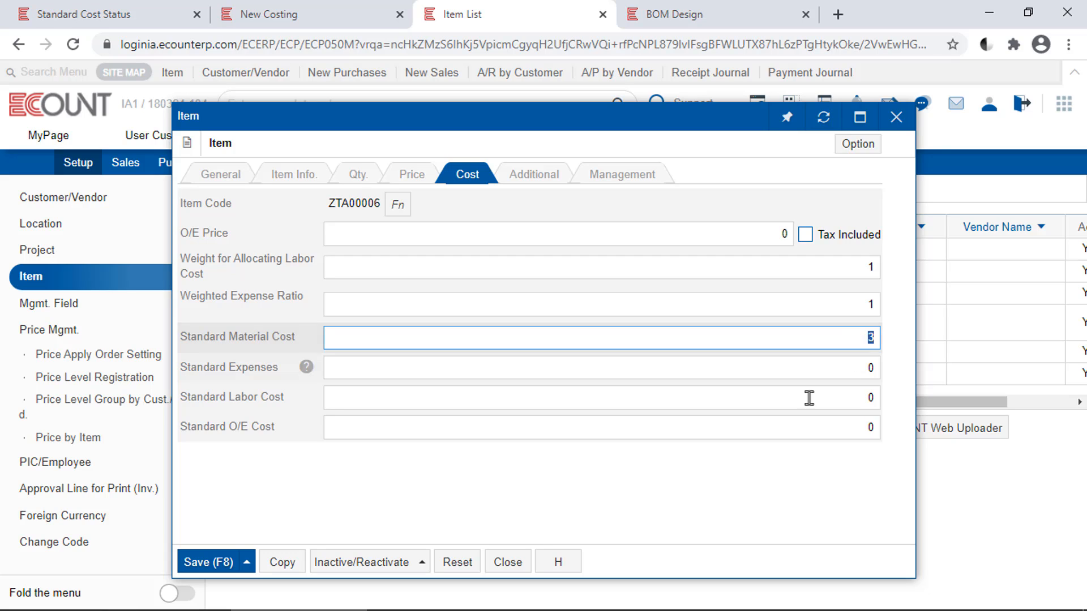
Return to the Standard Cost Status report and highlight the cost of Bundle Product (Shampoo + Conditioner)[Set]
{"action": "left_click", "coordinate": [108, 14]}
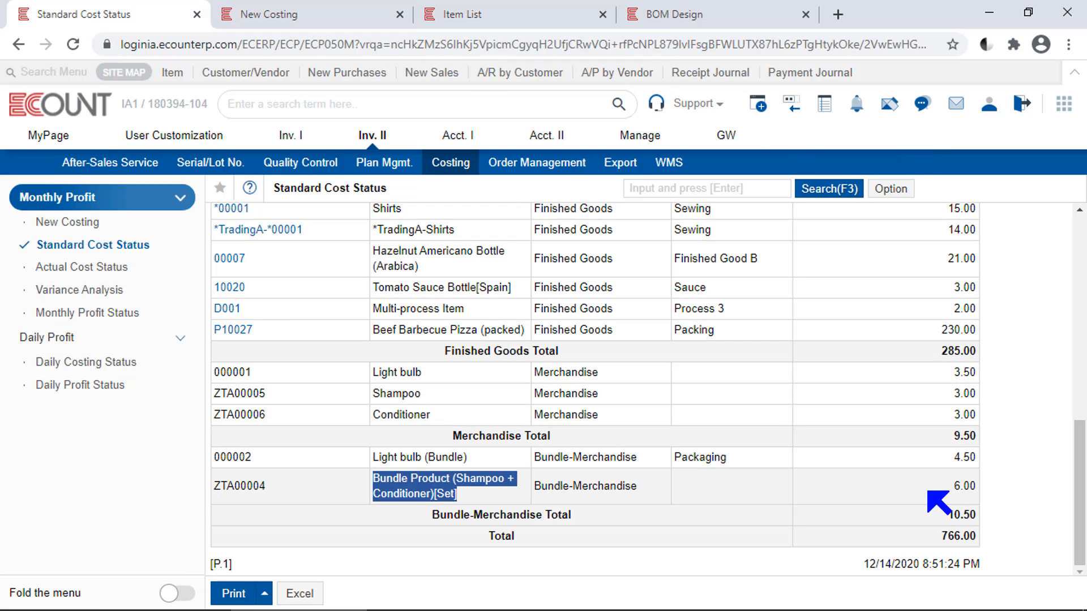
{"action": "left_click_drag", "start_coordinate": [929, 492], "coordinate": [999, 489]}
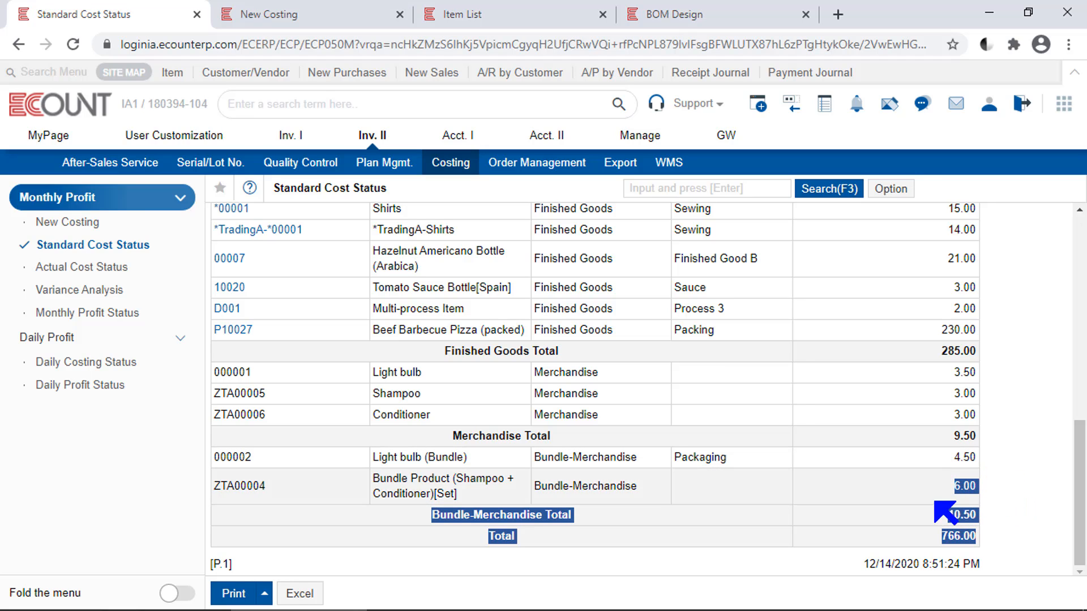
{"action": "left_click", "coordinate": [895, 488]}
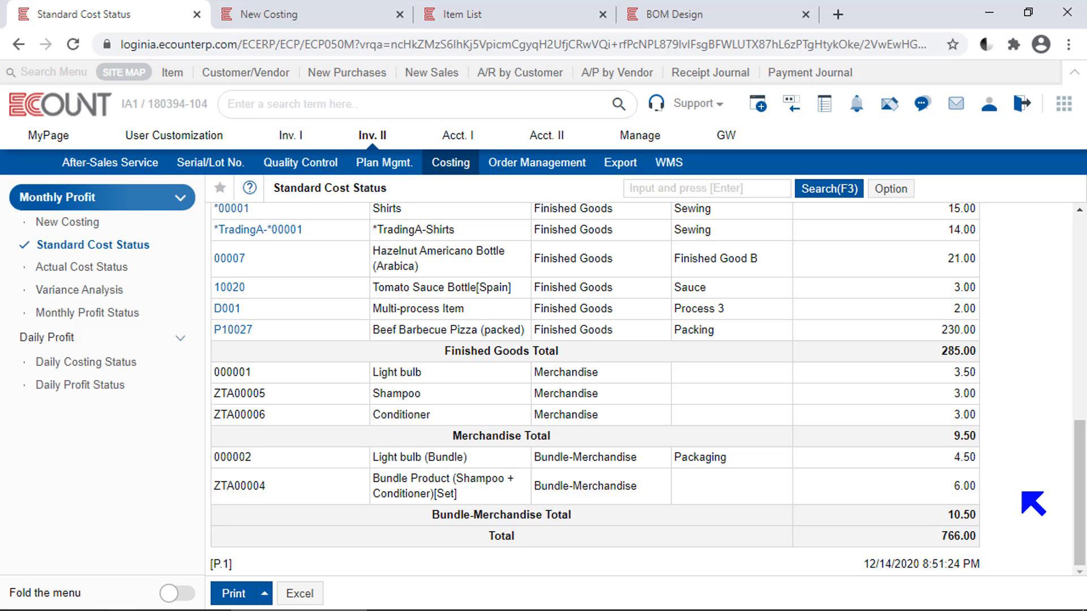